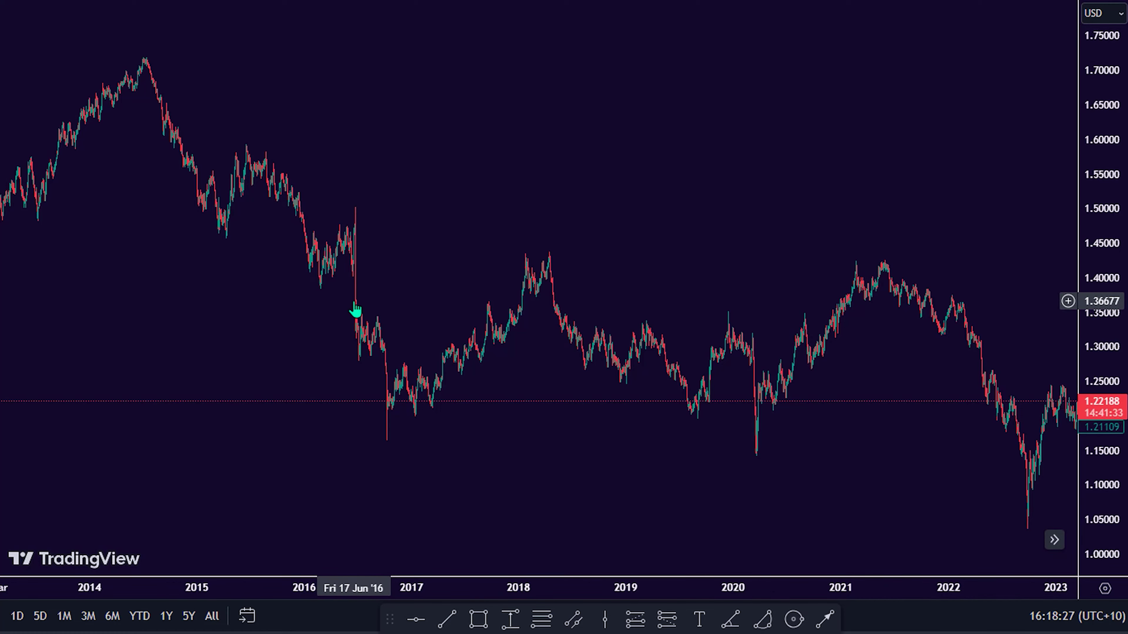
{"action": "scroll", "coordinate": [355, 310], "scroll_direction": "up", "scroll_amount": 10}
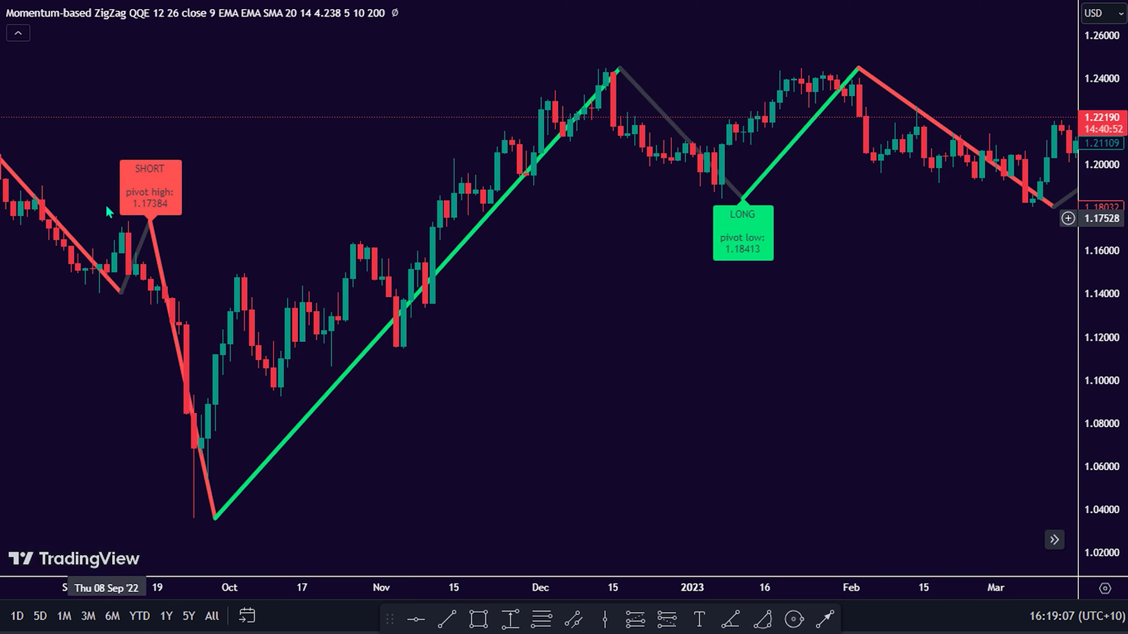
Zoom and scroll the daily chart to review ZigZag LONG/SHORT labels above the ADX and DI (14, 20) pane.
{"action": "scroll", "coordinate": [214, 295], "scroll_direction": "down", "scroll_amount": 2}
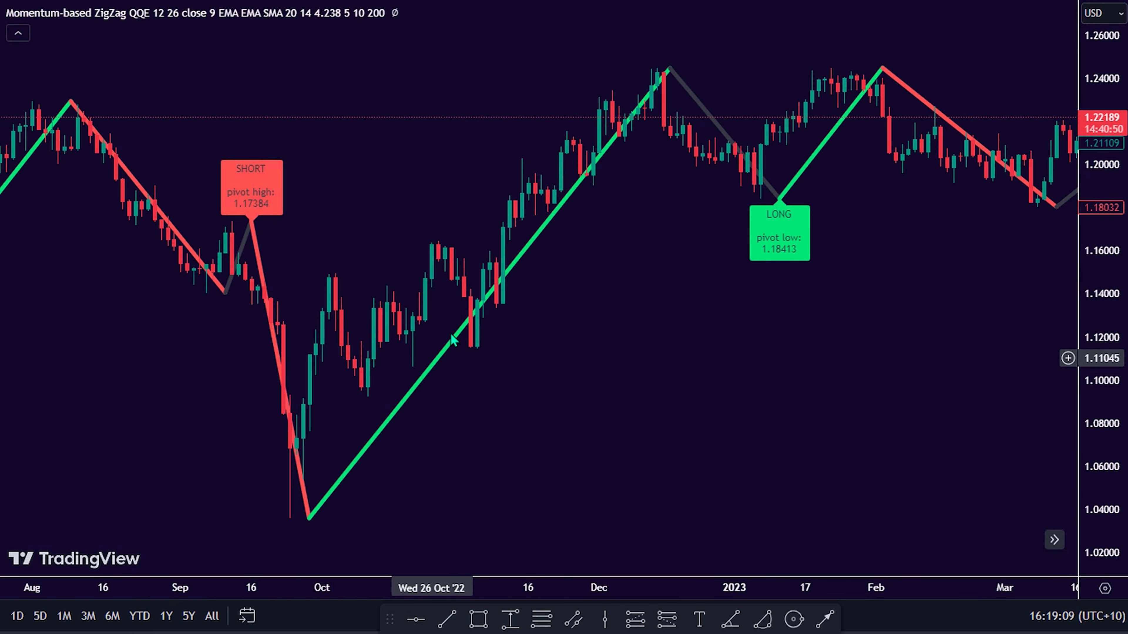
{"action": "scroll", "coordinate": [557, 272], "scroll_direction": "down", "scroll_amount": 3}
{"action": "scroll", "coordinate": [557, 271], "scroll_direction": "right", "scroll_amount": 5}
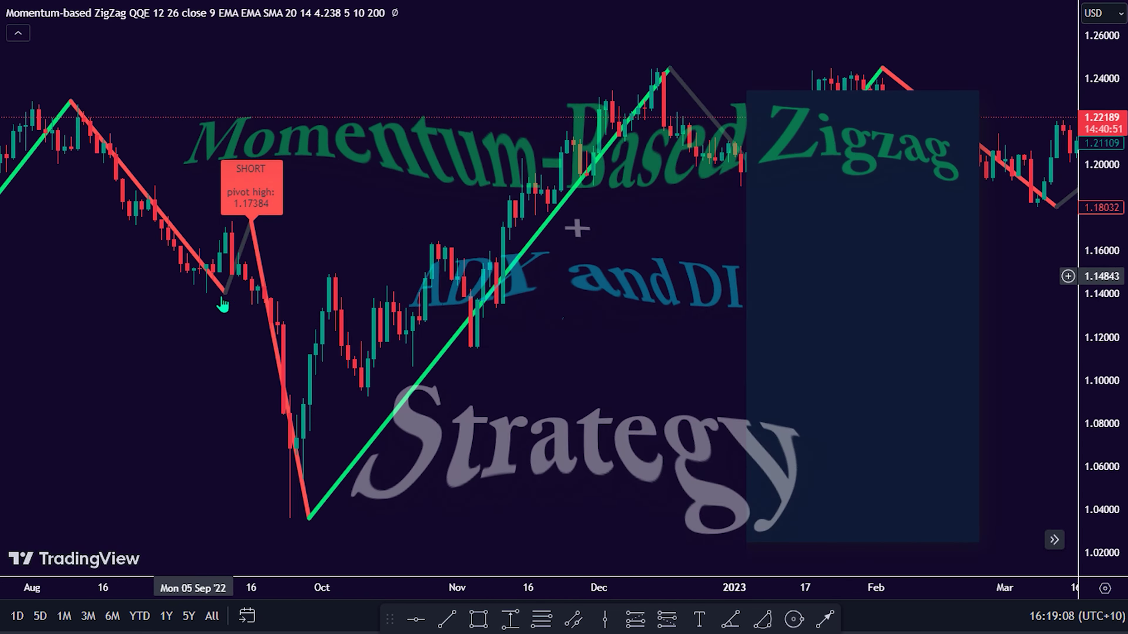
{"action": "scroll", "coordinate": [377, 406], "scroll_direction": "down", "scroll_amount": 3}
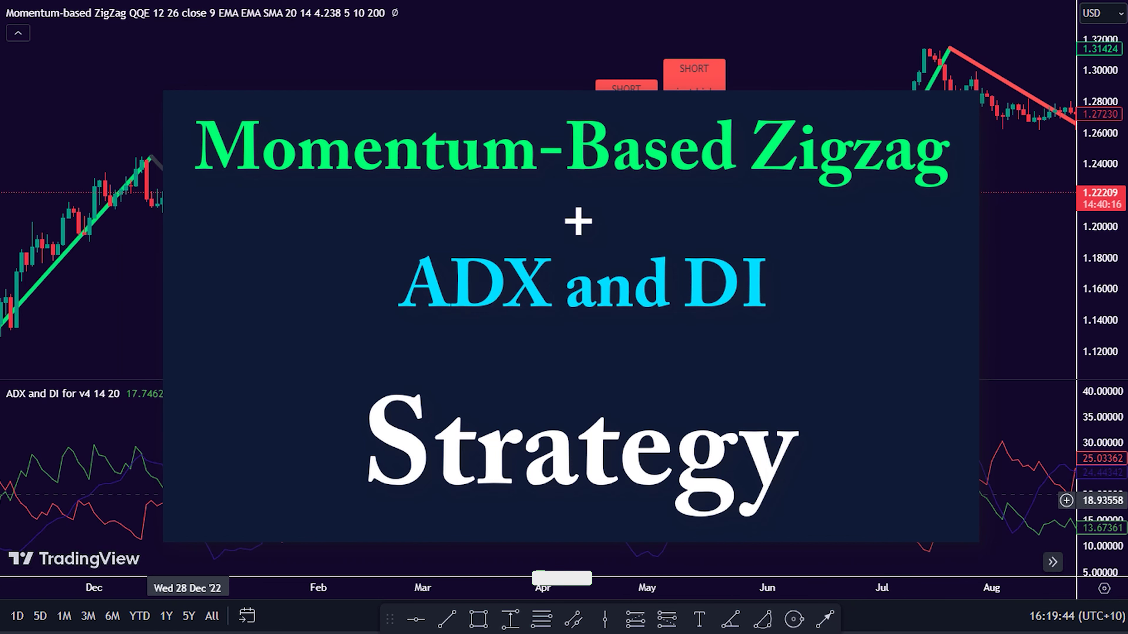
{"action": "scroll", "coordinate": [244, 489], "scroll_direction": "up", "scroll_amount": 1}
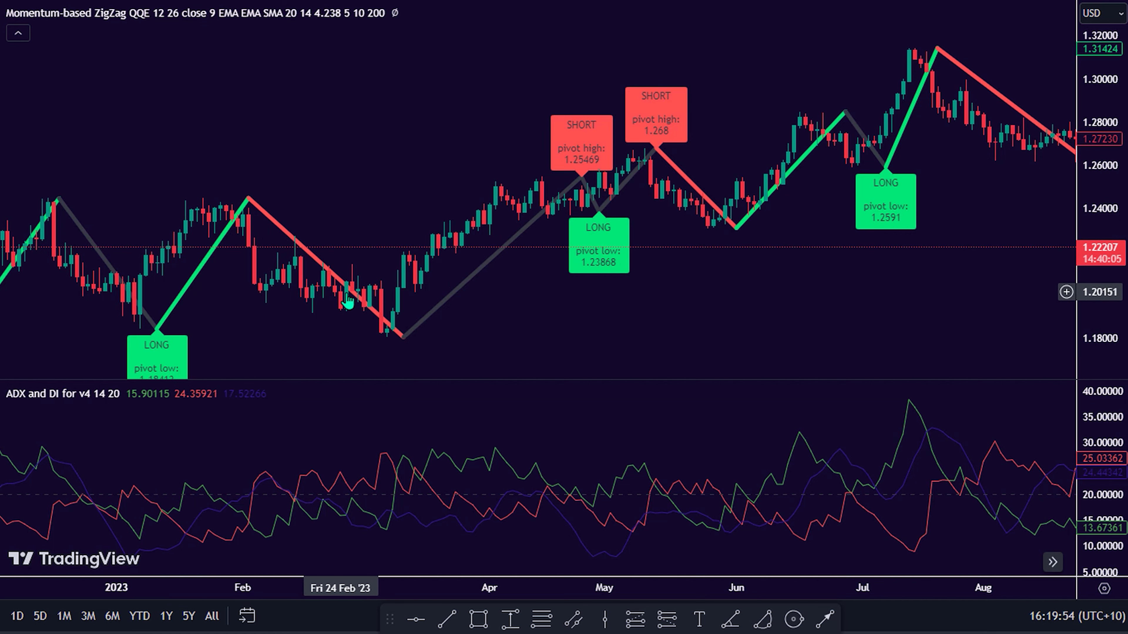
Pan the daily chart back and forth through the ZigZag swings.
{"action": "scroll", "coordinate": [478, 244], "scroll_direction": "down", "scroll_amount": 3}
{"action": "left_click_drag", "start_coordinate": [687, 153], "coordinate": [759, 159]}
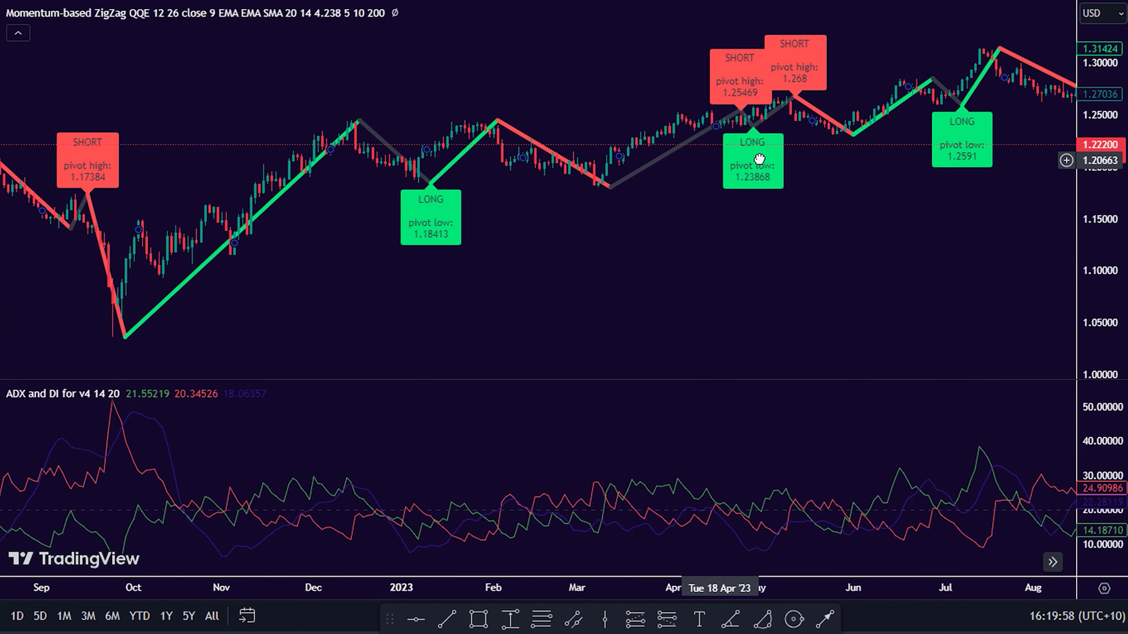
{"action": "left_click_drag", "start_coordinate": [400, 205], "coordinate": [866, 216]}
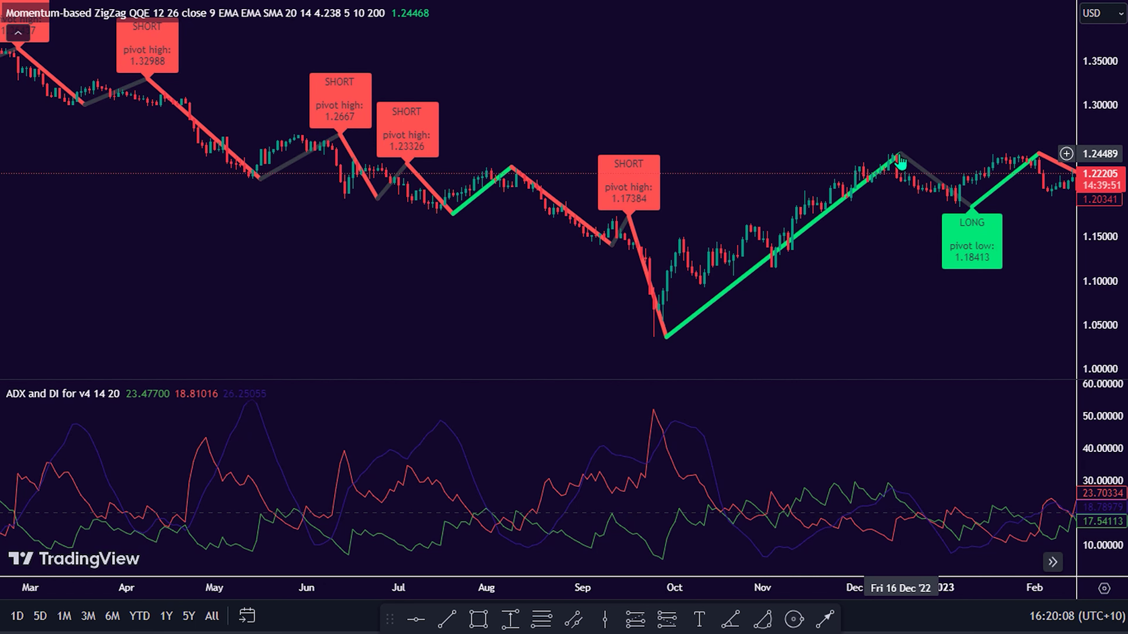
{"action": "left_click_drag", "start_coordinate": [869, 202], "coordinate": [537, 252]}
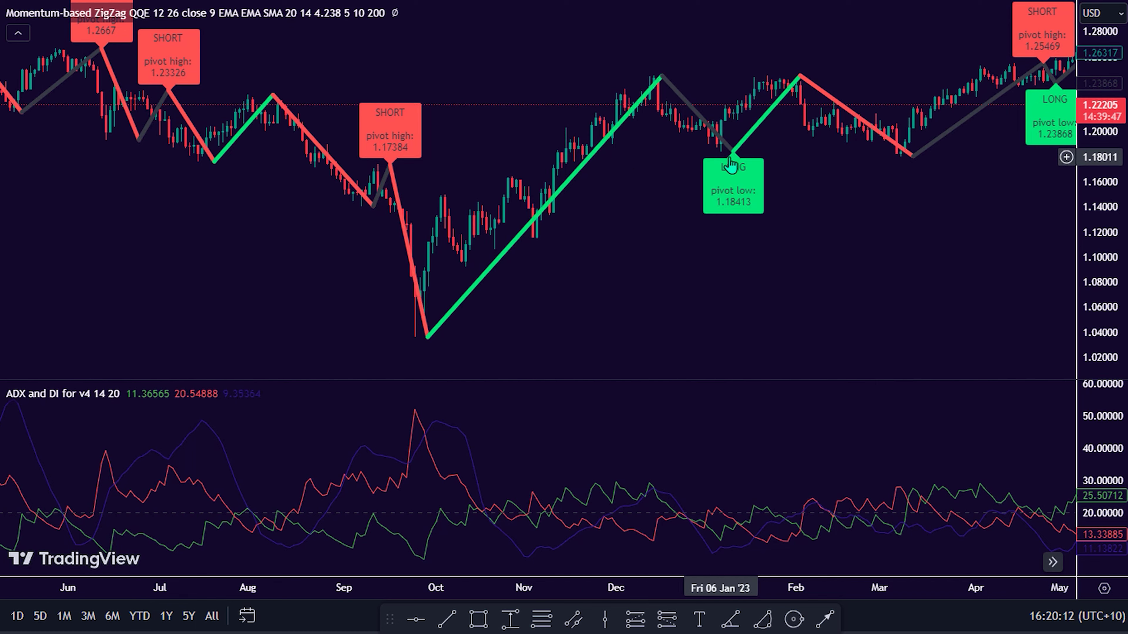
{"action": "left_click_drag", "start_coordinate": [883, 151], "coordinate": [502, 193]}
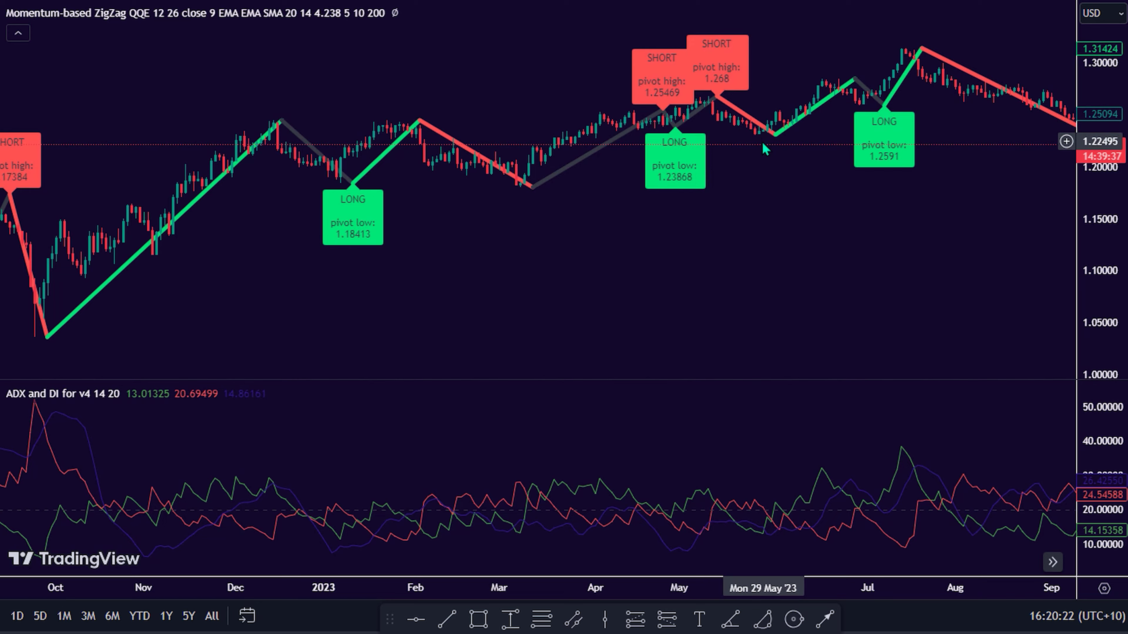
Maximise the price pane, hiding ADX, and pan back through 2021 to late 2020.
{"action": "double_click", "coordinate": [323, 378]}
{"action": "left_click_drag", "start_coordinate": [323, 383], "coordinate": [564, 378]}
{"action": "left_click_drag", "start_coordinate": [313, 414], "coordinate": [787, 427]}
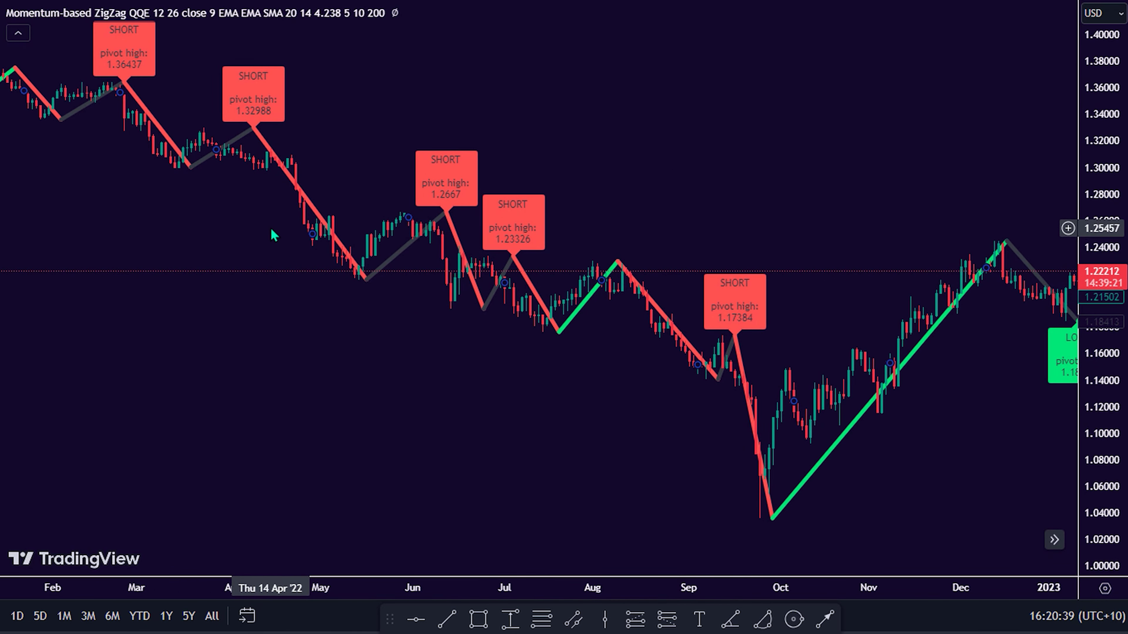
{"action": "left_click_drag", "start_coordinate": [270, 235], "coordinate": [744, 280]}
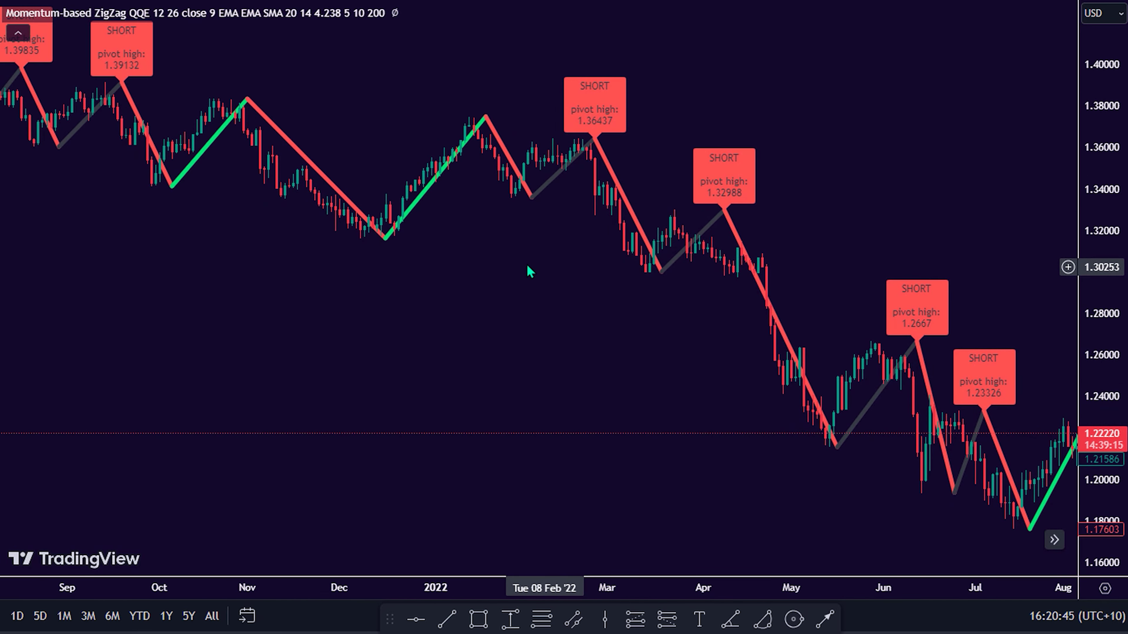
{"action": "left_click_drag", "start_coordinate": [316, 239], "coordinate": [674, 269]}
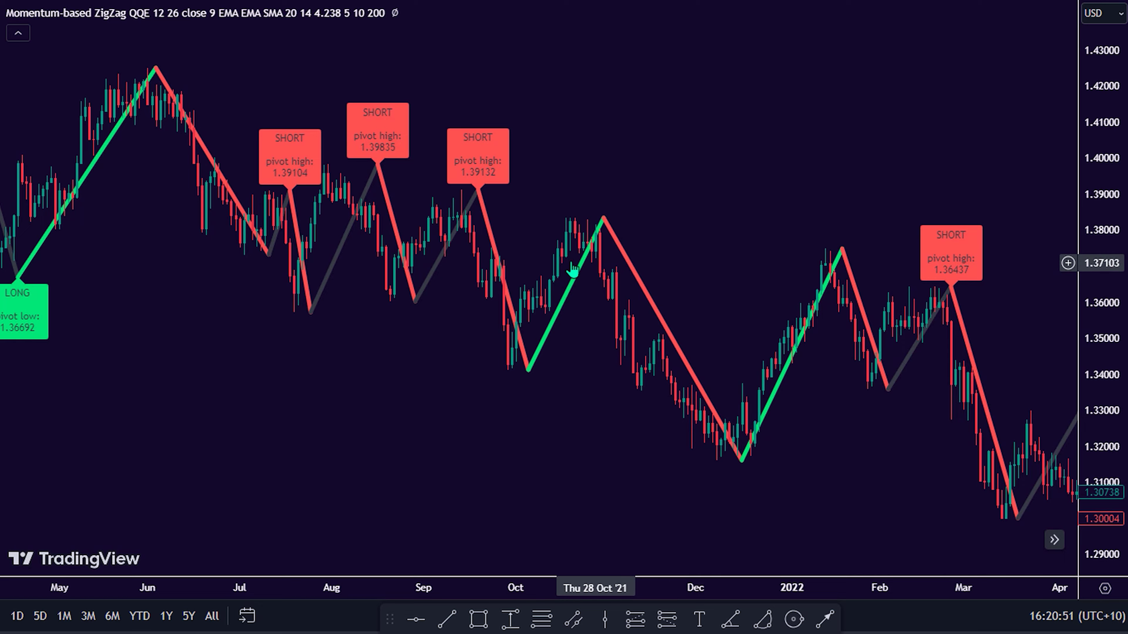
{"action": "left_click_drag", "start_coordinate": [305, 261], "coordinate": [712, 281]}
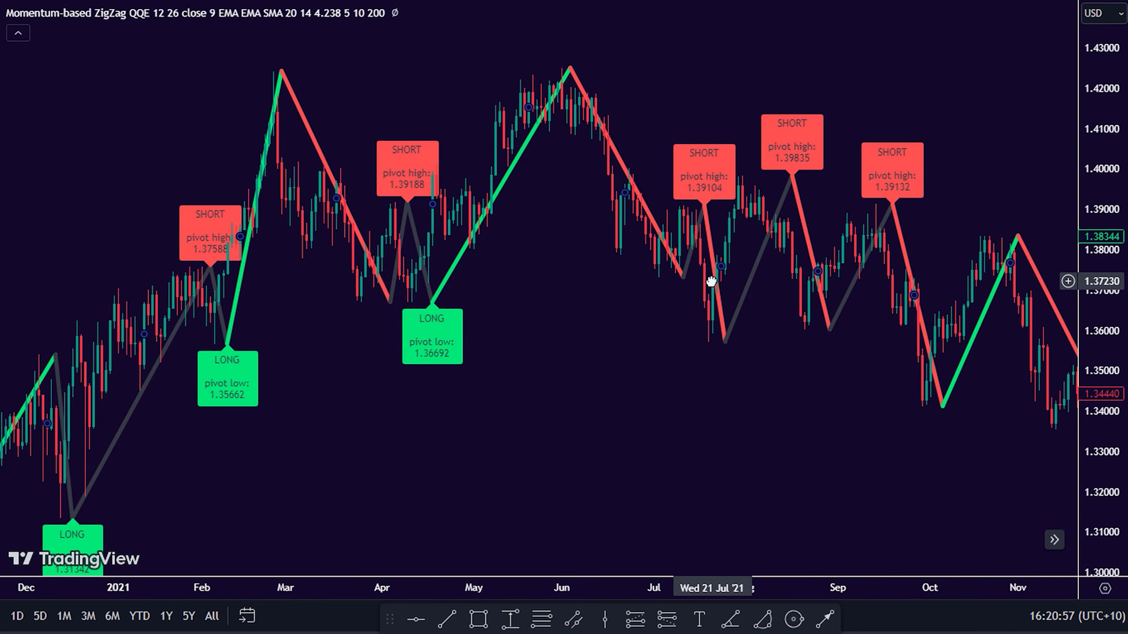
{"action": "left_click_drag", "start_coordinate": [161, 328], "coordinate": [579, 338]}
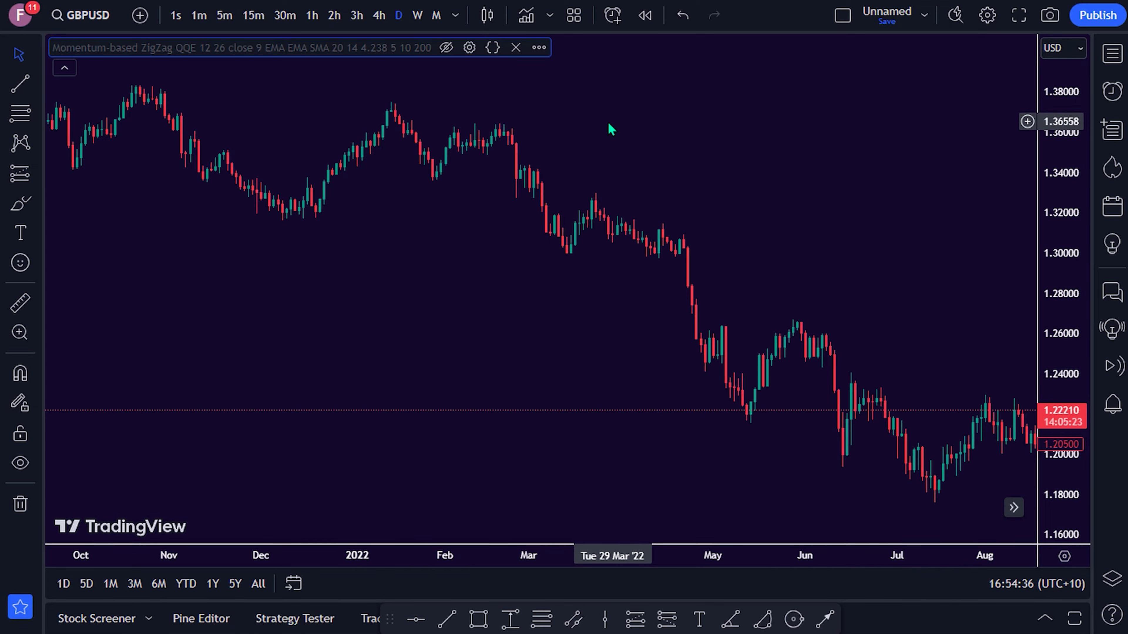
Search indicators for Momentum-Based Zigzag, pan to earlier signals, and open its settings.
{"action": "left_click", "coordinate": [526, 15]}
{"action": "type", "text": "Momentum-Based Zigzag"}
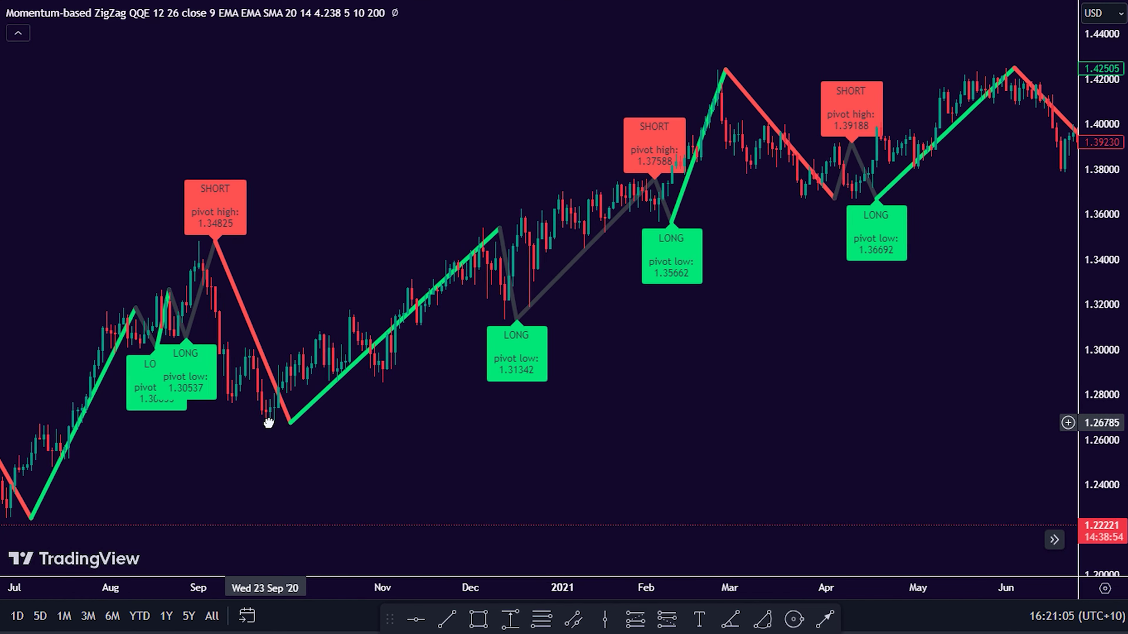
{"action": "left_click_drag", "start_coordinate": [269, 421], "coordinate": [584, 408]}
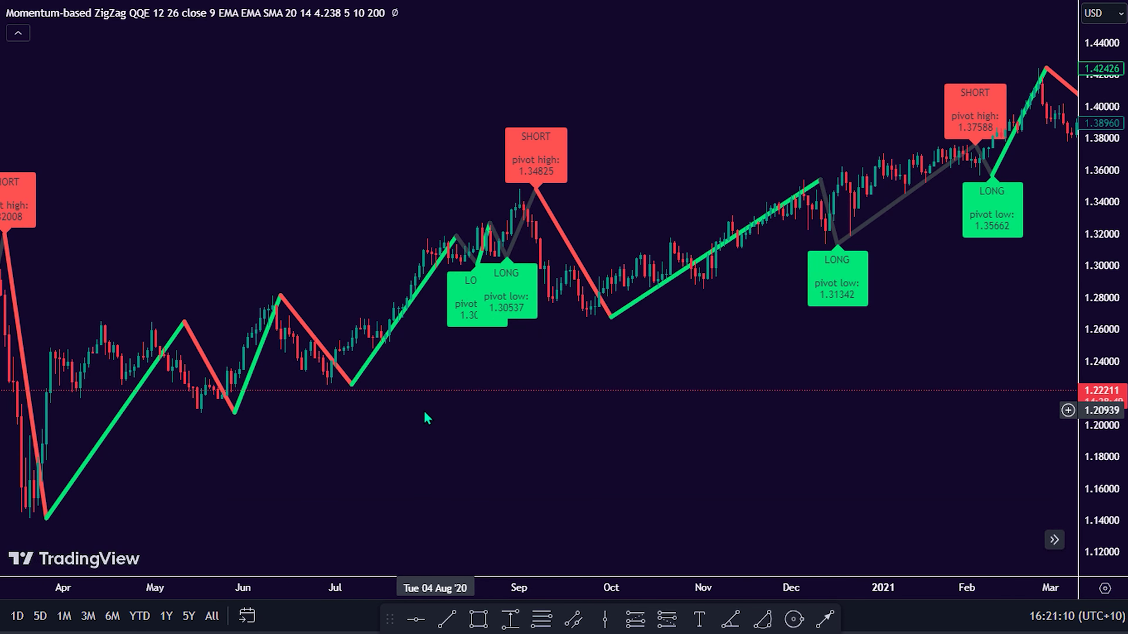
{"action": "left_click_drag", "start_coordinate": [298, 417], "coordinate": [365, 408]}
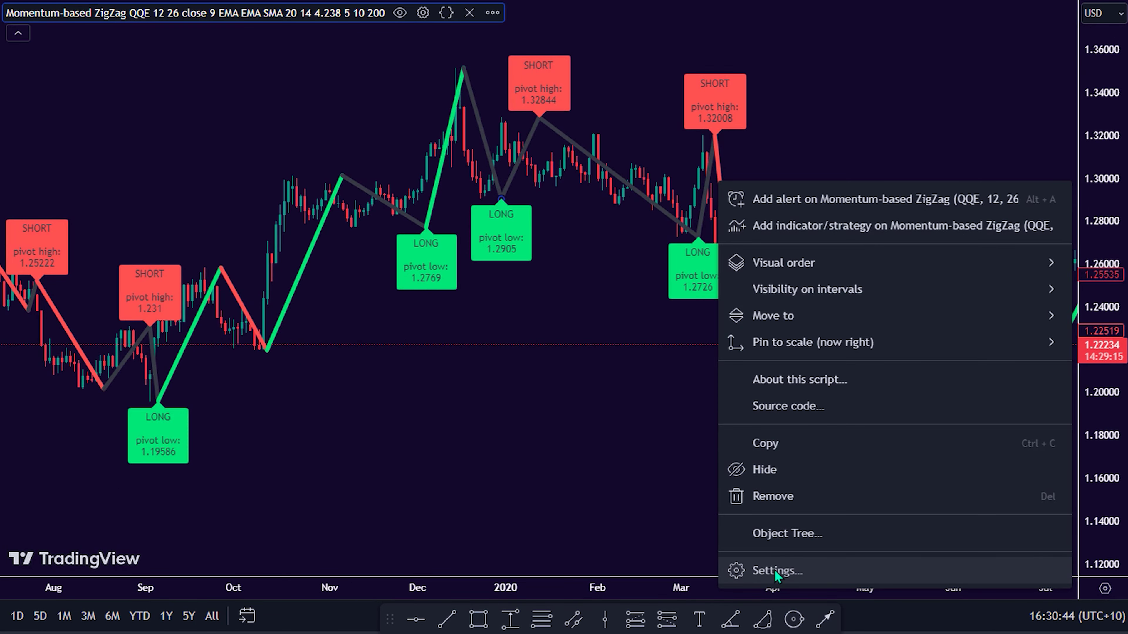
{"action": "left_click", "coordinate": [777, 571]}
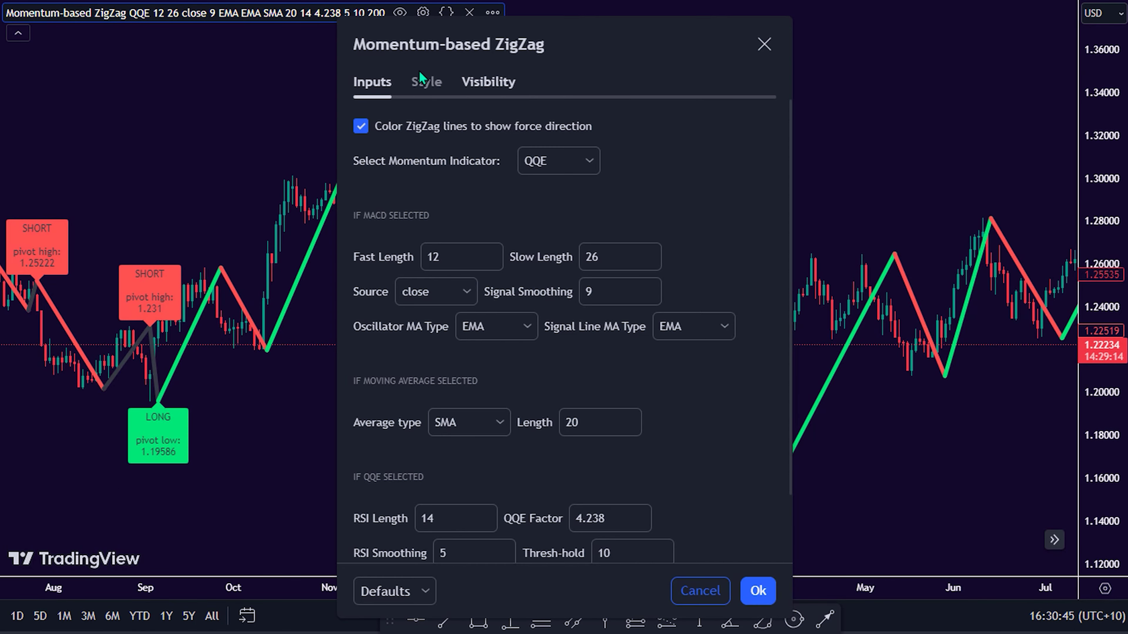
Move the ZigZag settings beside the chart, keep QQE, and scroll down to TakeProfitLevel 200.
{"action": "left_click_drag", "start_coordinate": [418, 84], "coordinate": [717, 72]}
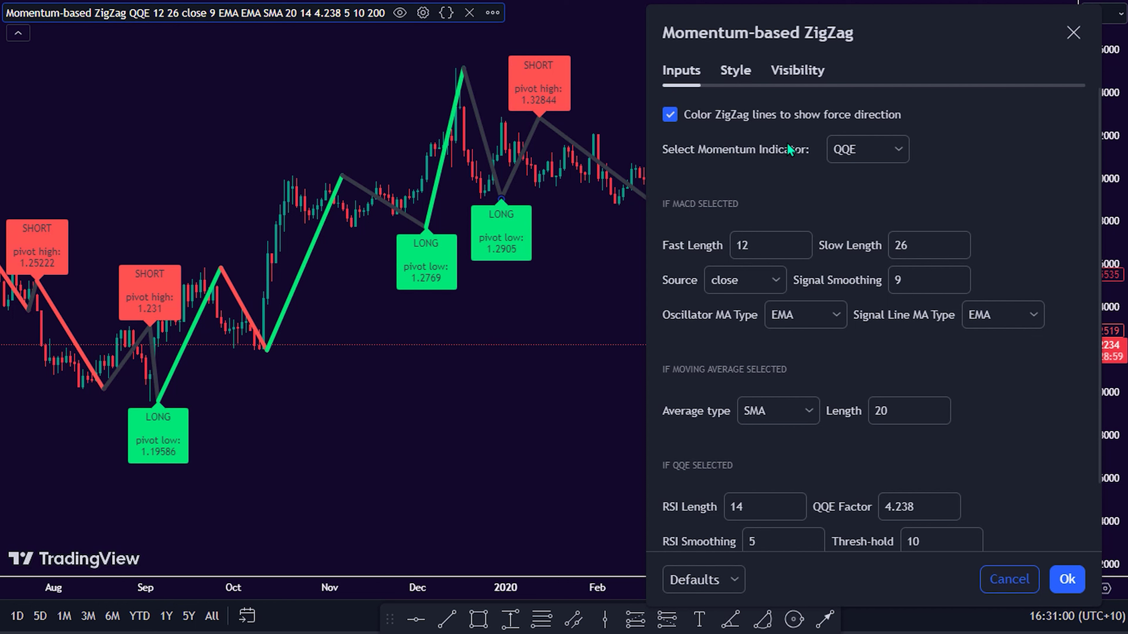
{"action": "left_click", "coordinate": [870, 150]}
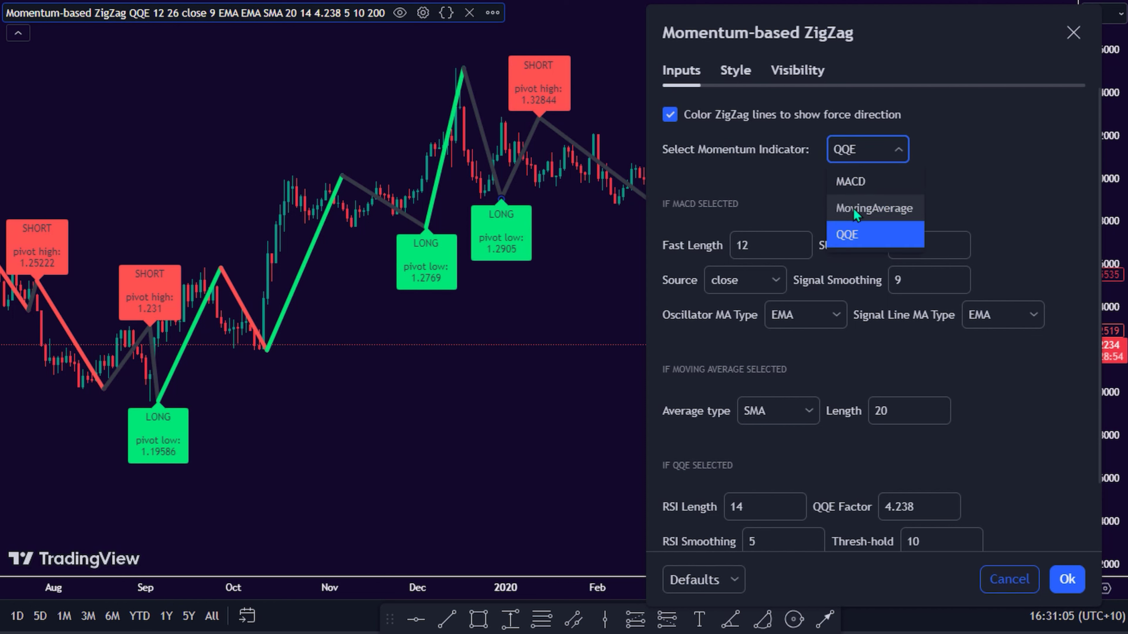
{"action": "left_click", "coordinate": [853, 232]}
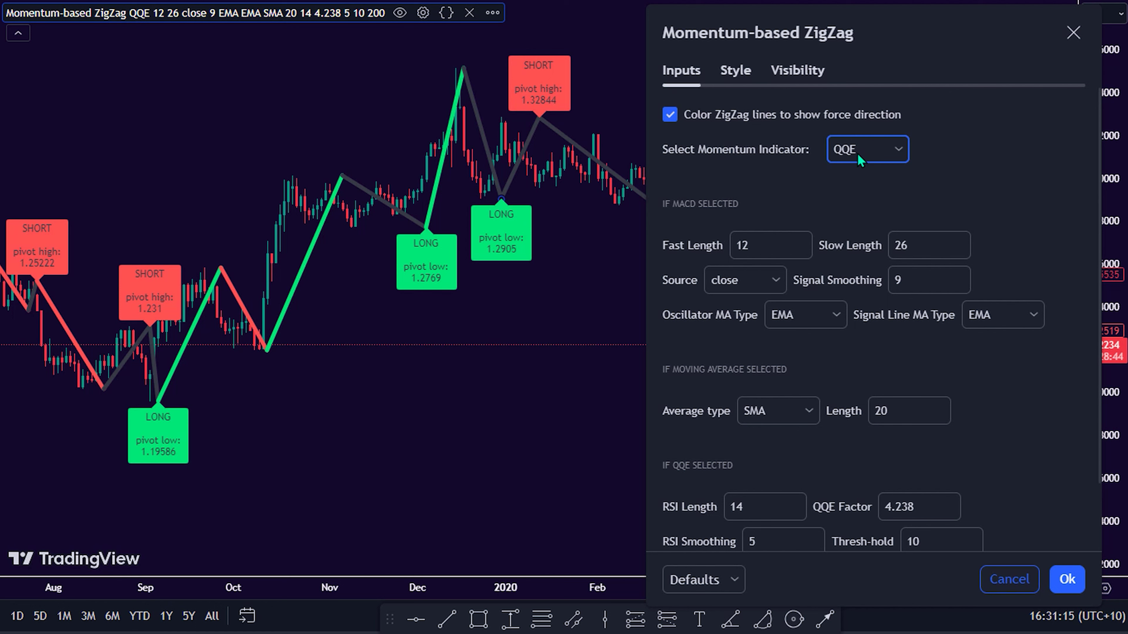
{"action": "scroll", "coordinate": [684, 395], "scroll_direction": "down", "scroll_amount": 2}
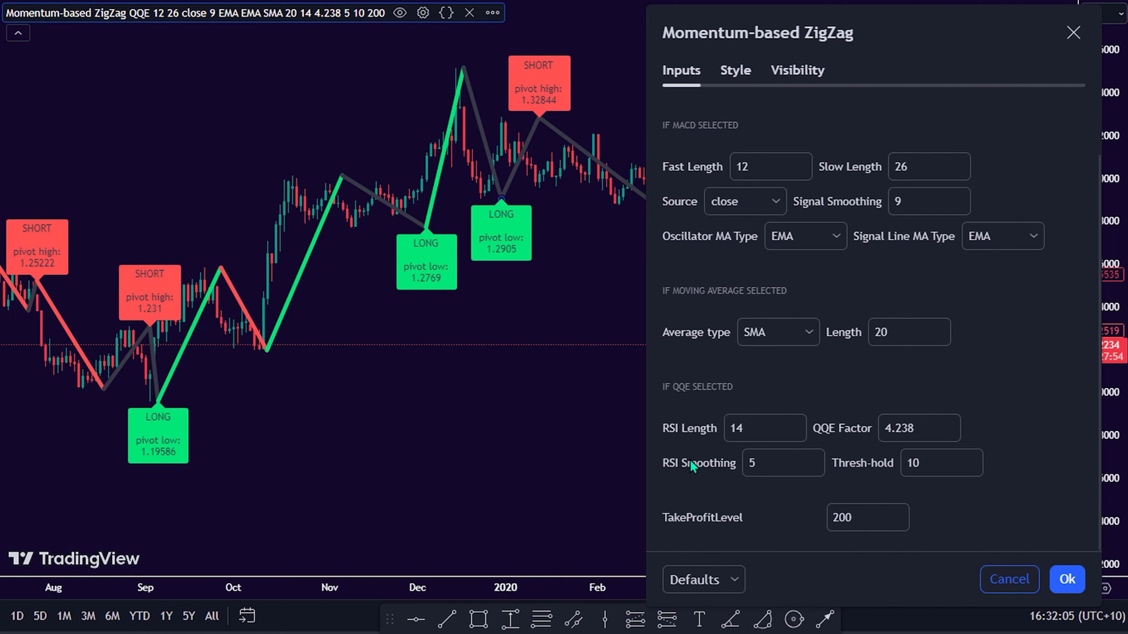
Try MovingAverage as the momentum indicator with SMA as the average type.
{"action": "scroll", "coordinate": [738, 459], "scroll_direction": "up", "scroll_amount": 2}
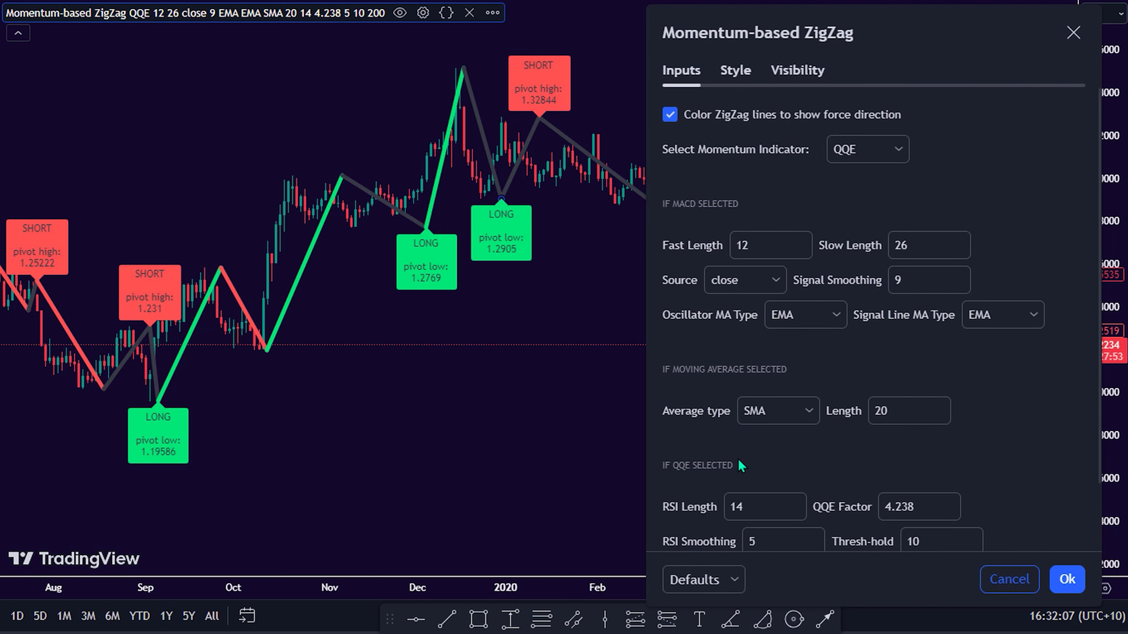
{"action": "left_click", "coordinate": [903, 147]}
{"action": "left_click", "coordinate": [871, 206]}
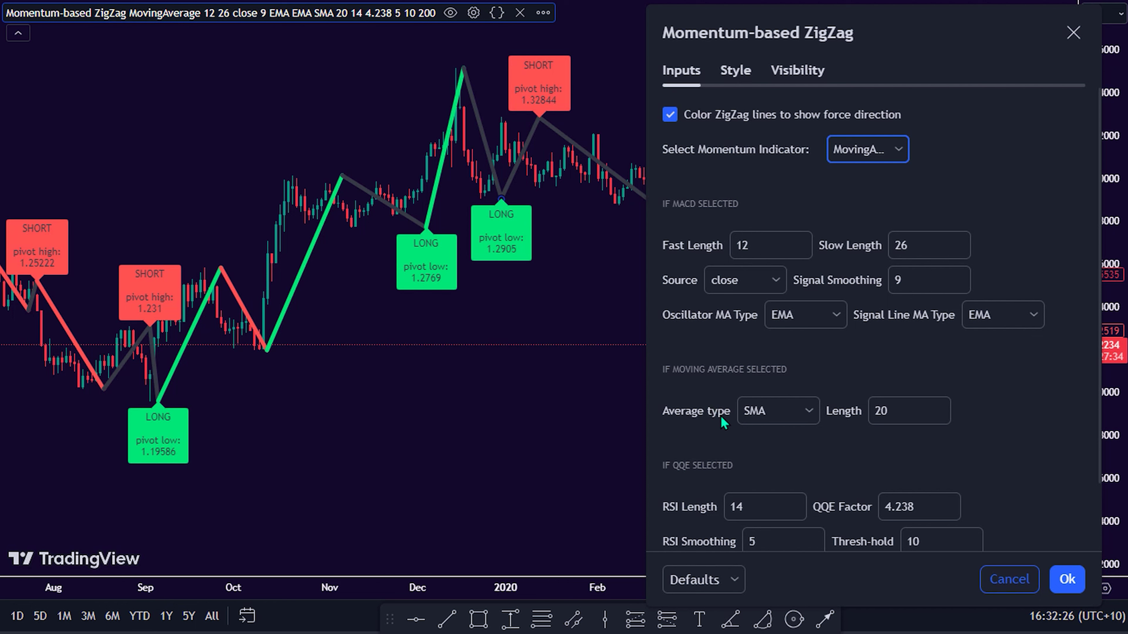
{"action": "left_click", "coordinate": [771, 418]}
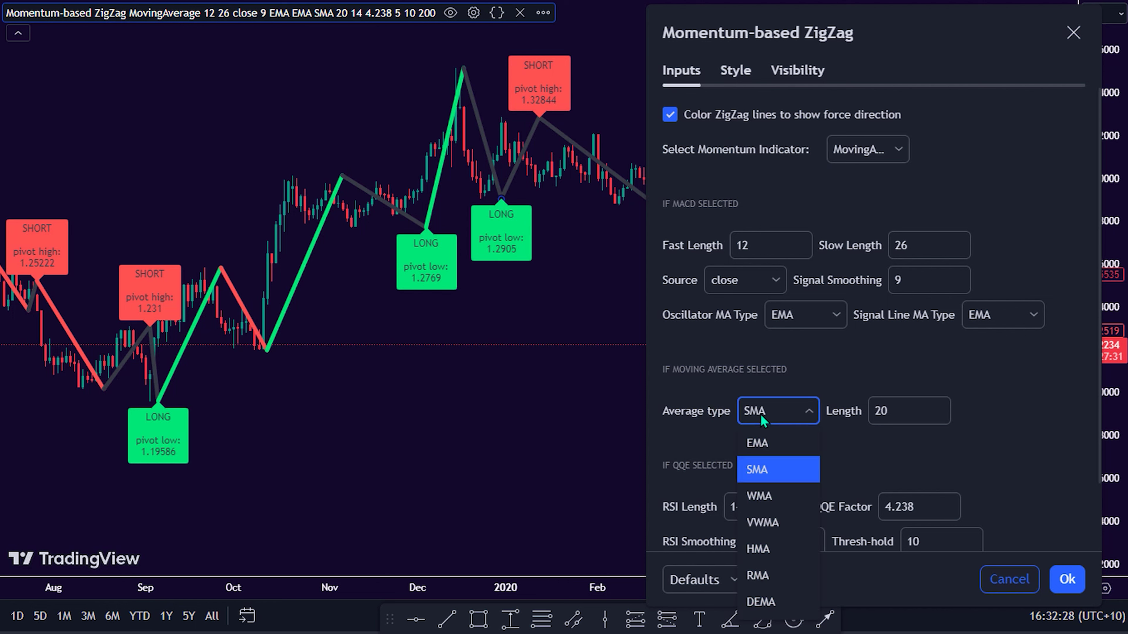
{"action": "left_click", "coordinate": [762, 418]}
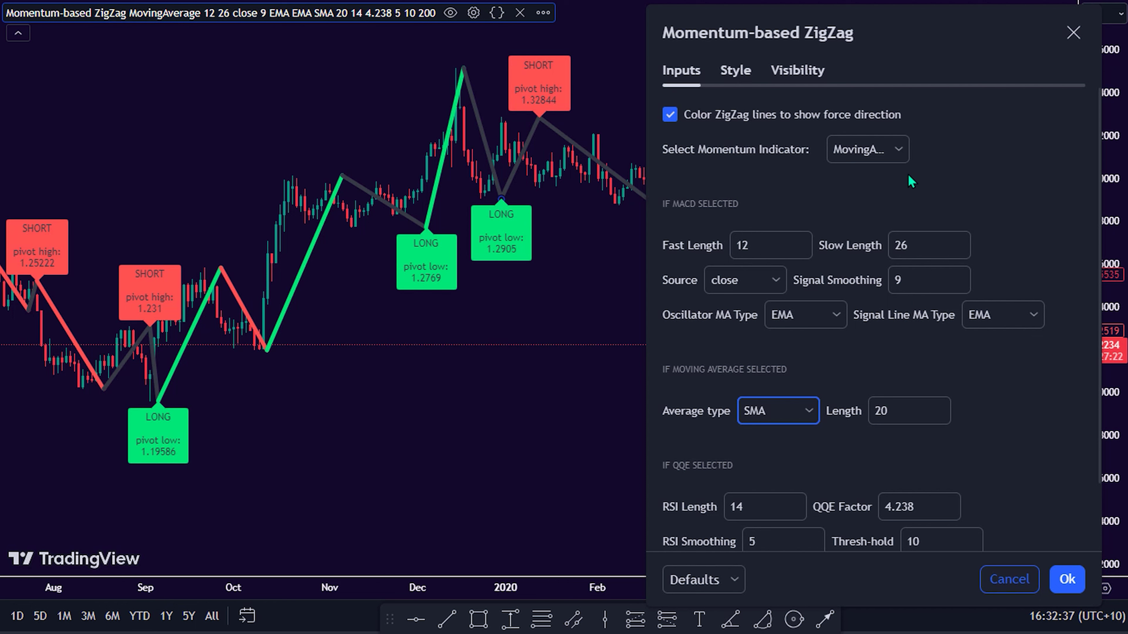
Try MACD, then restore QQE as the momentum indicator and apply the settings.
{"action": "left_click", "coordinate": [882, 150]}
{"action": "left_click", "coordinate": [866, 185]}
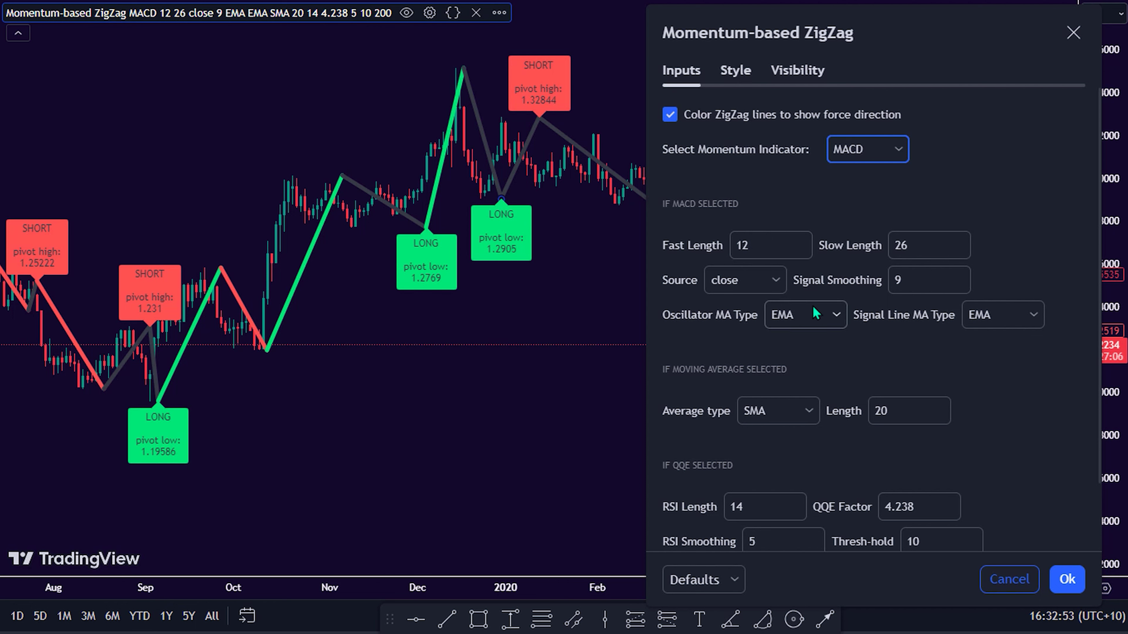
{"action": "left_click", "coordinate": [893, 149]}
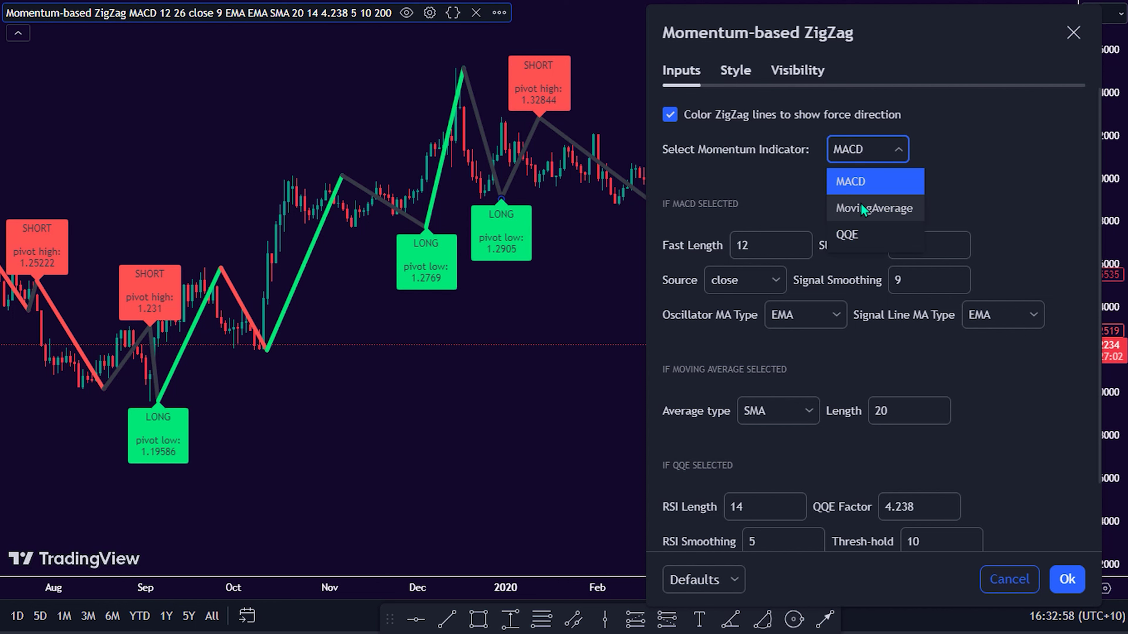
{"action": "left_click", "coordinate": [850, 236]}
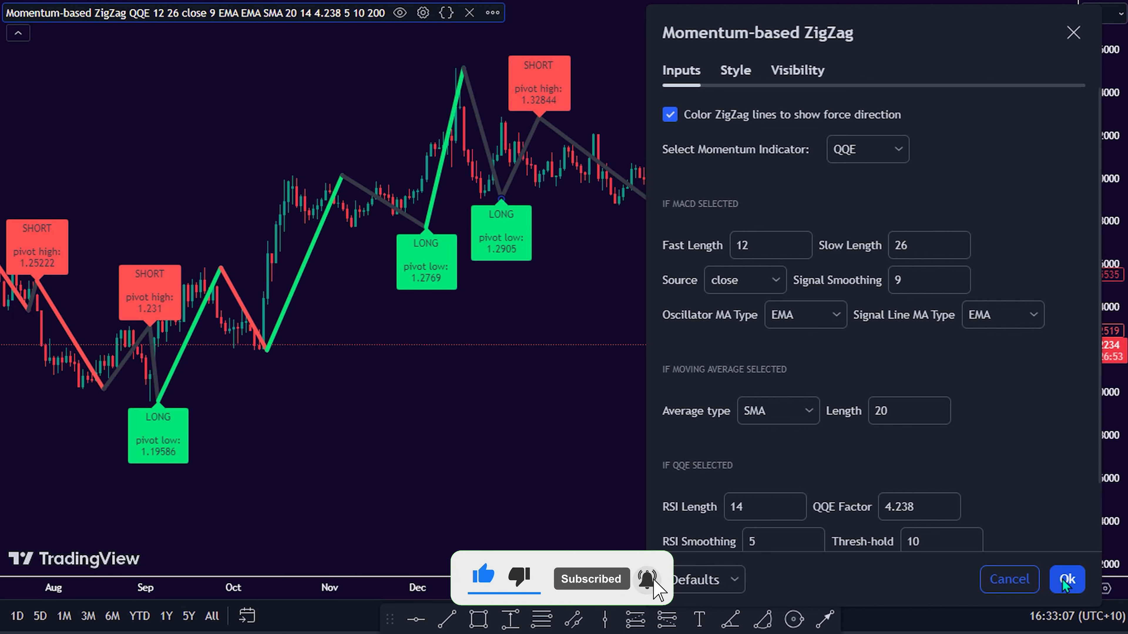
{"action": "left_click", "coordinate": [1066, 581]}
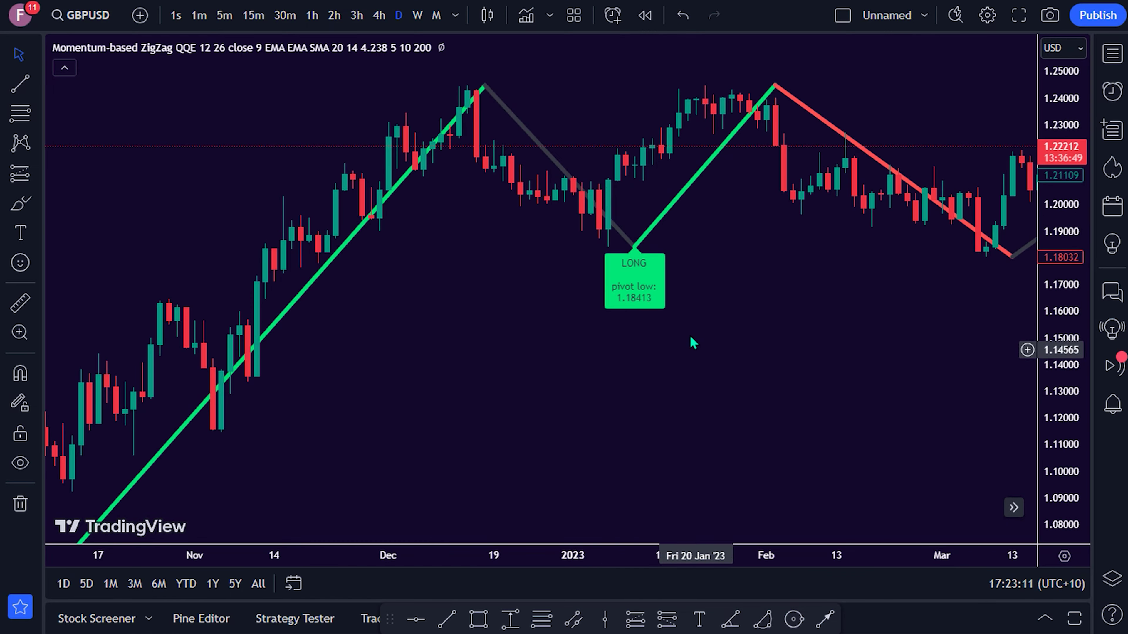
Search the indicator list for 'ADX and DI'.
{"action": "left_click", "coordinate": [526, 15]}
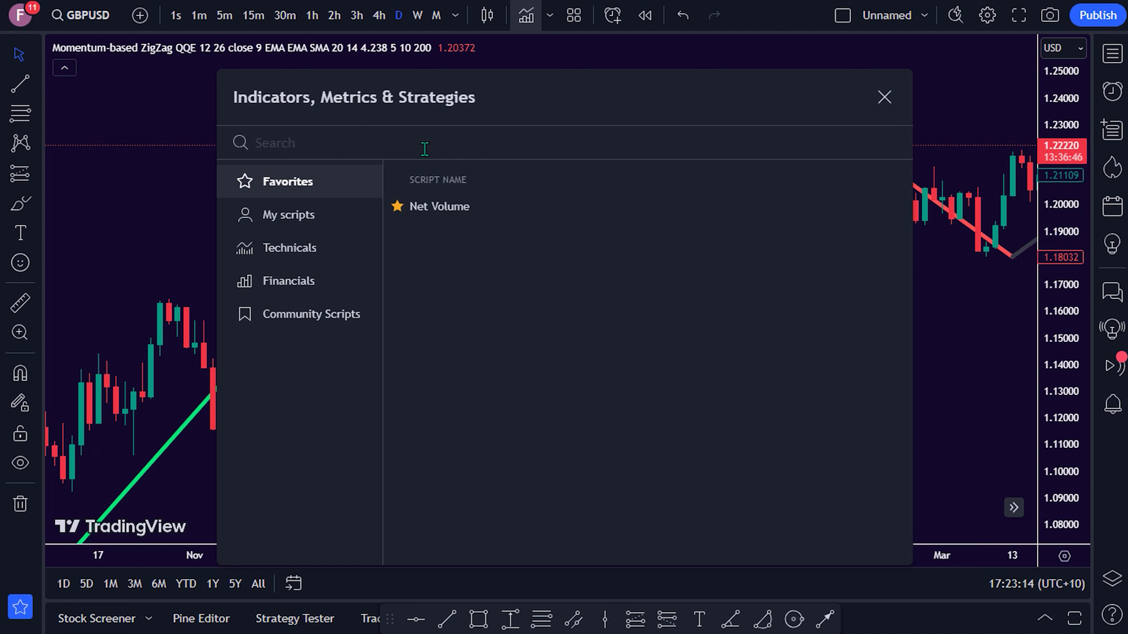
{"action": "type", "text": "ADX and DI"}
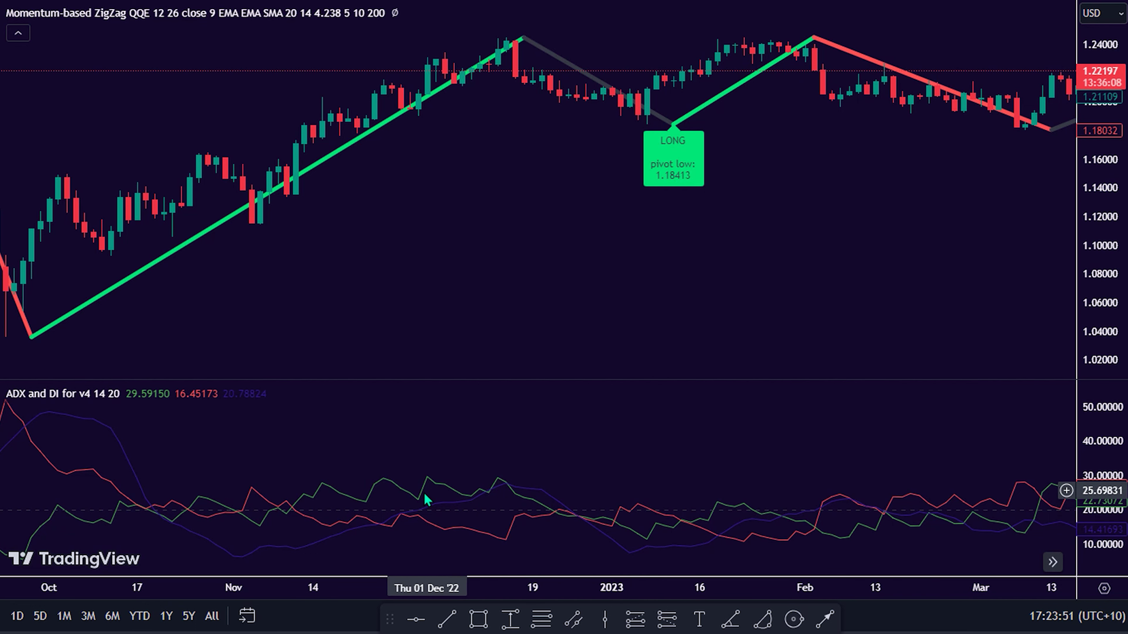
Scroll the chart back and open the ADX and DI pane's settings (Len 14, Th 20) beside it.
{"action": "scroll", "coordinate": [566, 507], "scroll_direction": "left", "scroll_amount": 3}
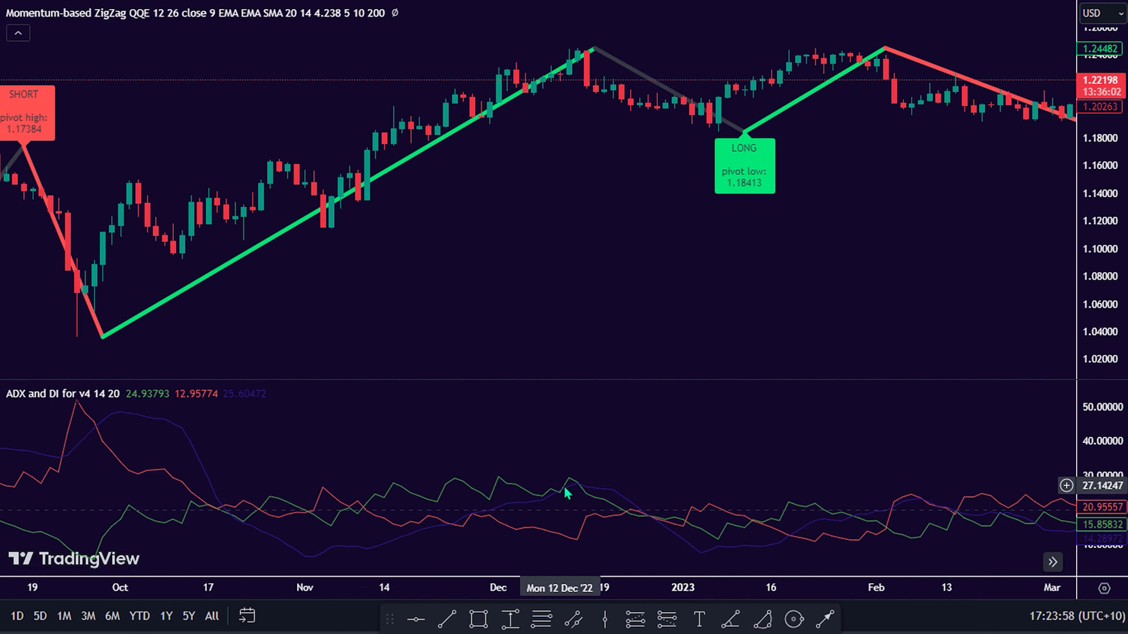
{"action": "right_click", "coordinate": [565, 497]}
{"action": "left_click", "coordinate": [622, 618]}
{"action": "left_click_drag", "start_coordinate": [541, 229], "coordinate": [780, 229]}
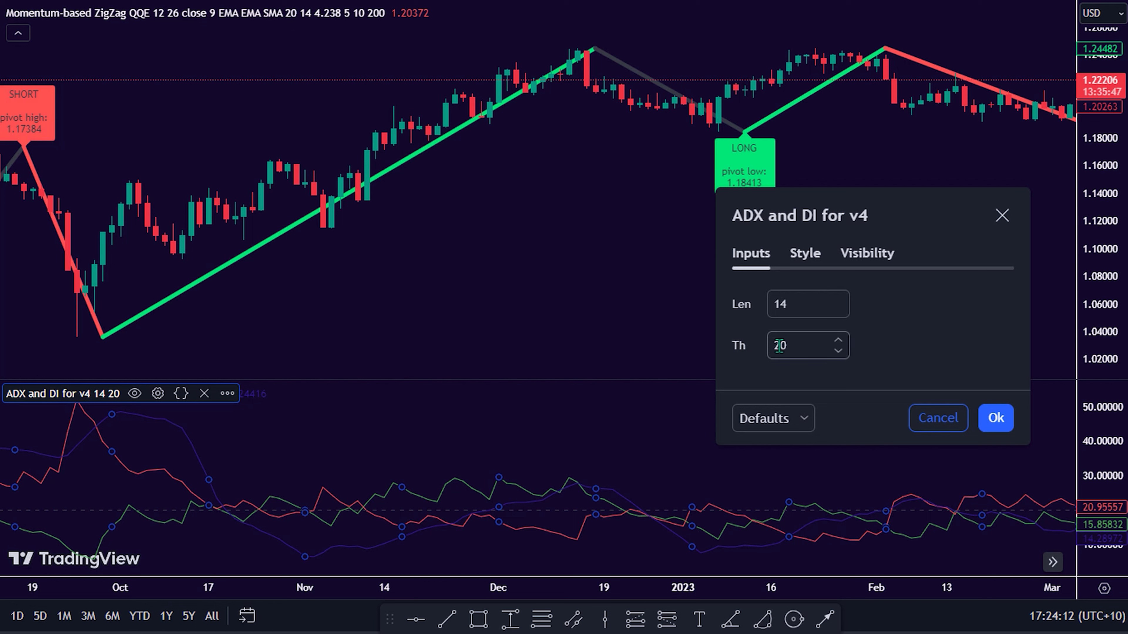
Review the ADX and DI Style tab's line colours and level 20, then confirm.
{"action": "left_click", "coordinate": [806, 249]}
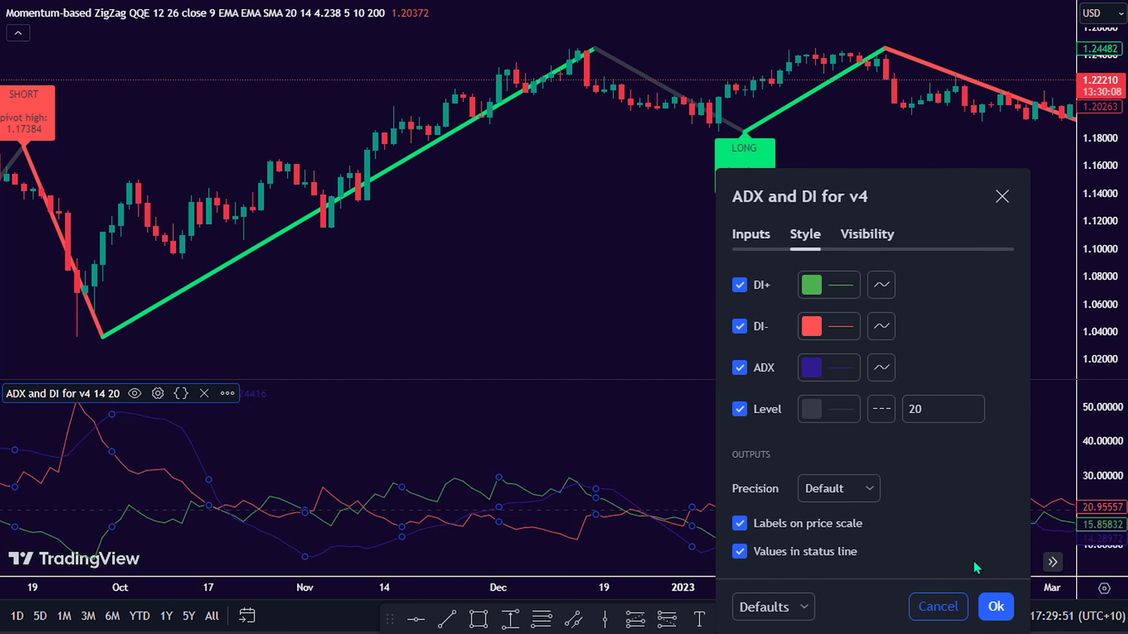
{"action": "left_click", "coordinate": [995, 606]}
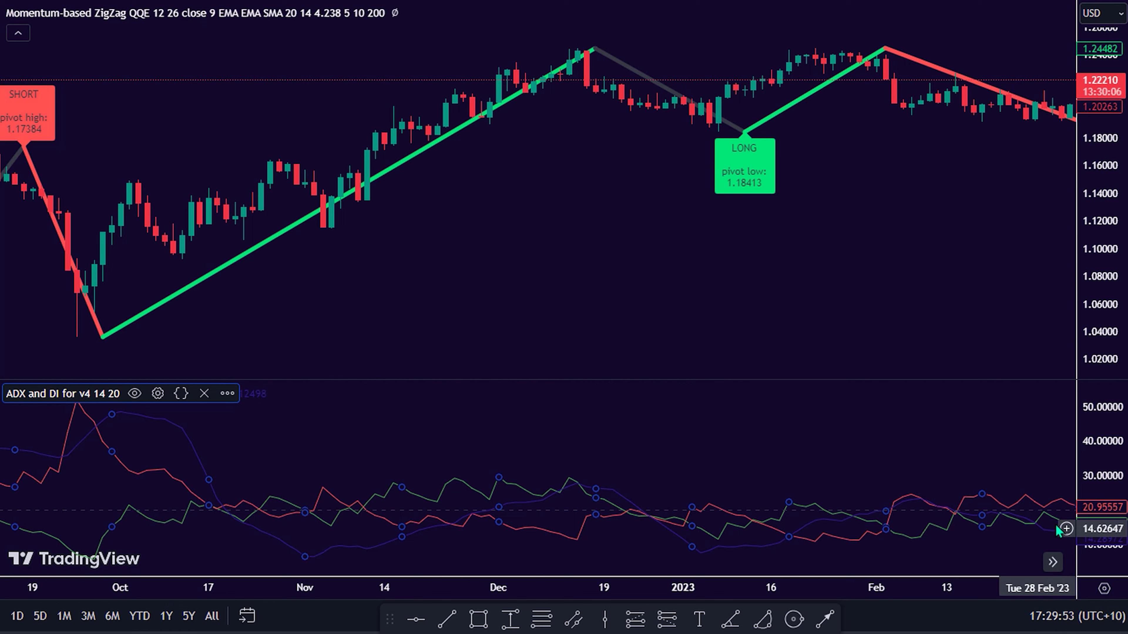
Stretch the ADX pane scale to 0–60 and pan through late 2022 into Feb–Apr 2023 signals.
{"action": "left_click_drag", "start_coordinate": [1099, 517], "coordinate": [1093, 531]}
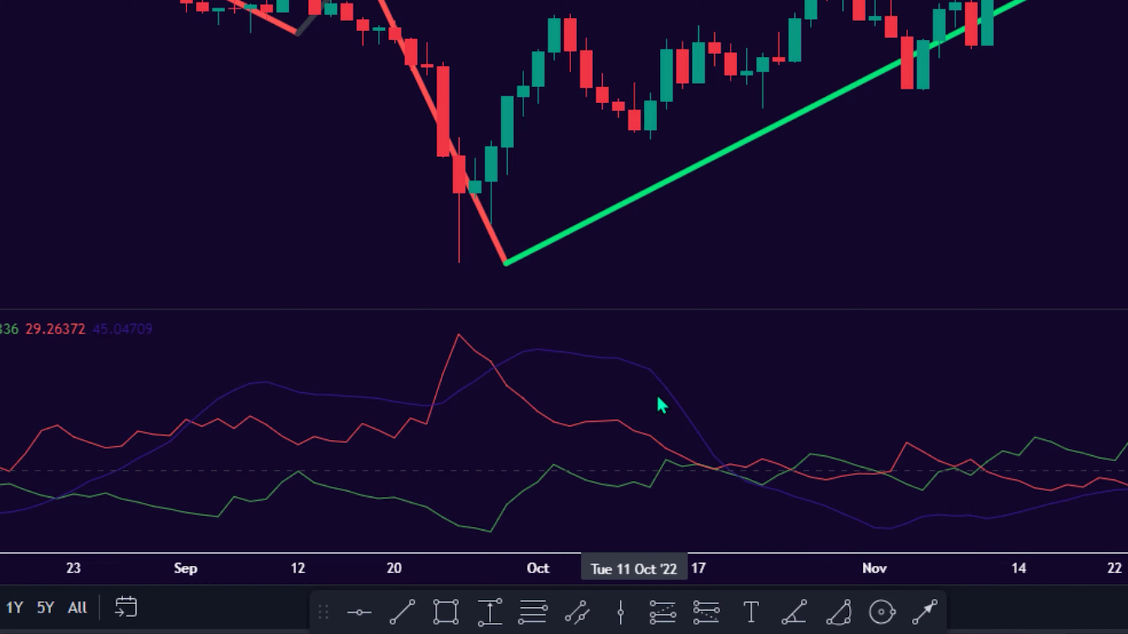
{"action": "left_click_drag", "start_coordinate": [736, 429], "coordinate": [219, 426]}
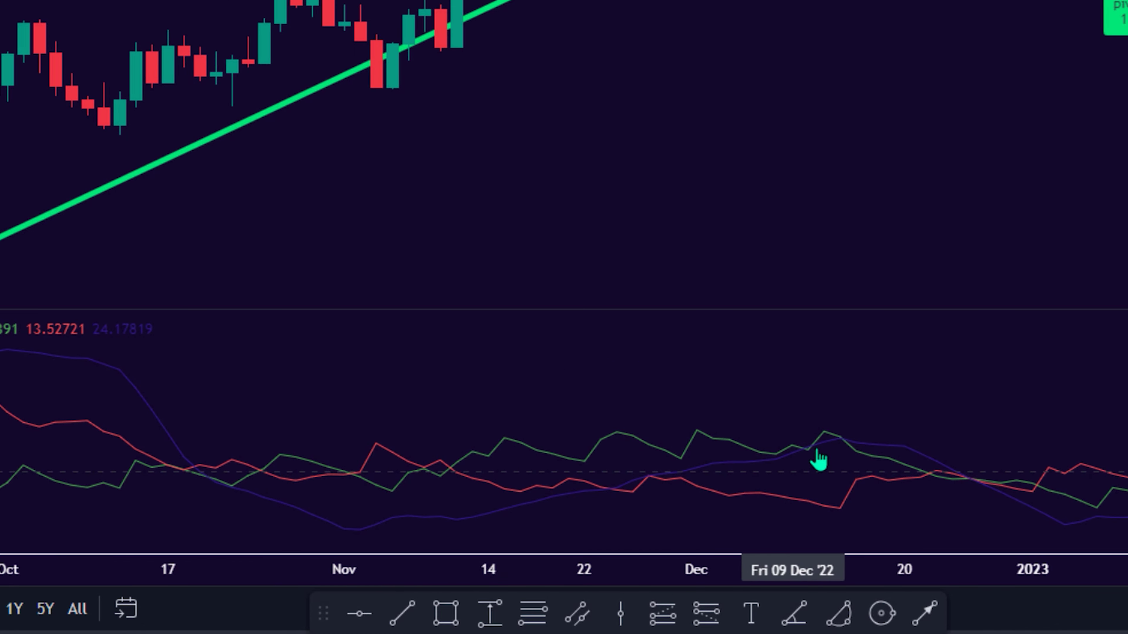
{"action": "left_click_drag", "start_coordinate": [929, 454], "coordinate": [353, 415]}
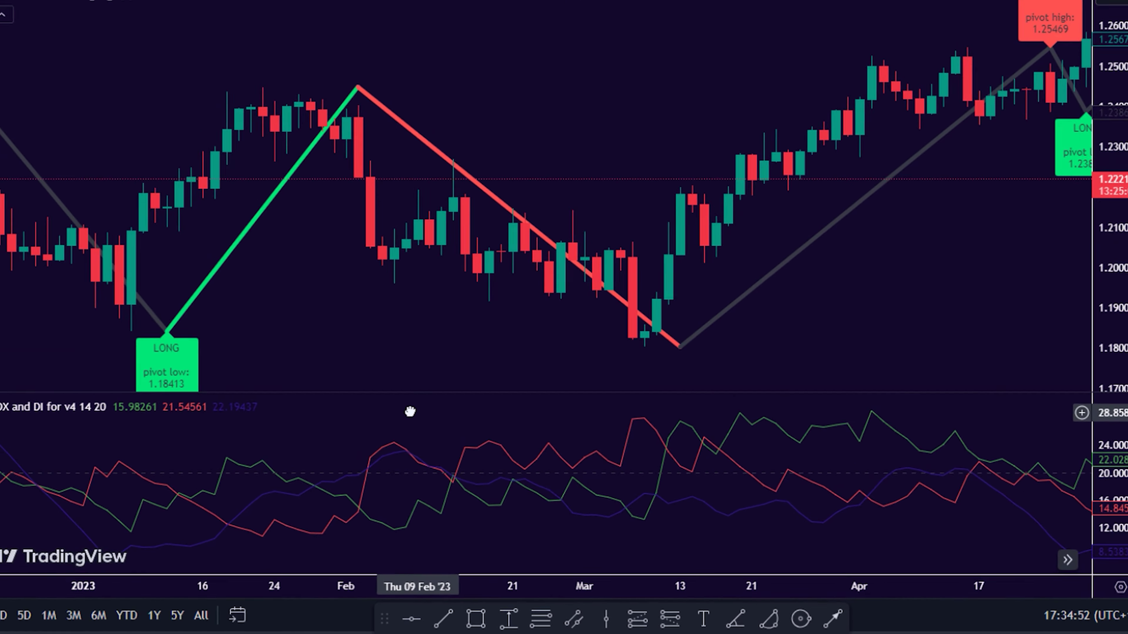
{"action": "left_click_drag", "start_coordinate": [906, 445], "coordinate": [497, 454]}
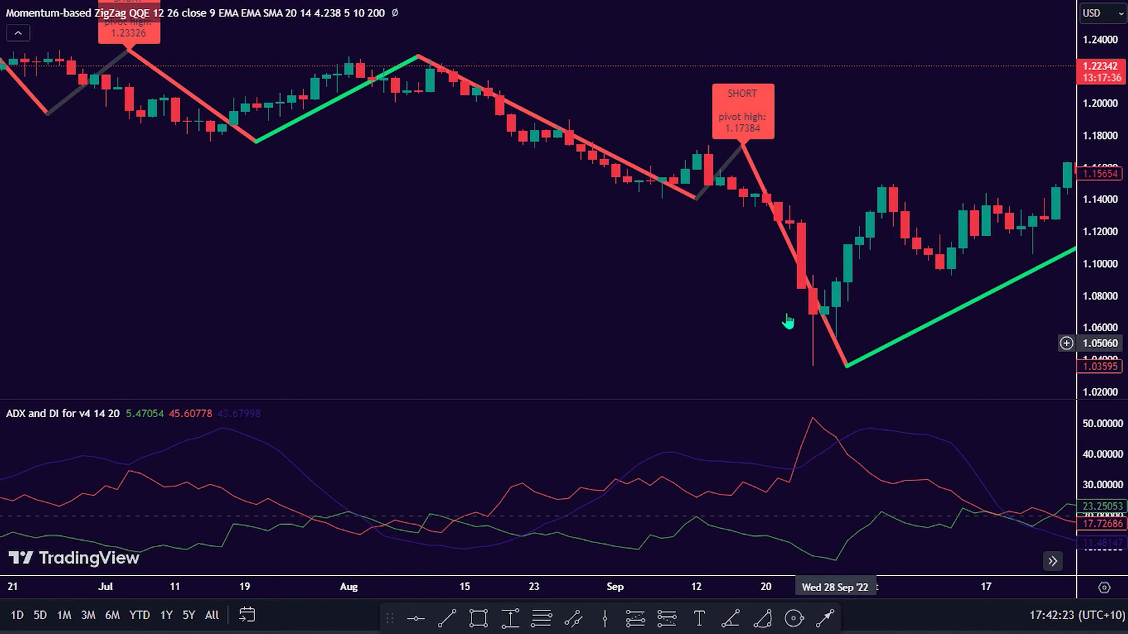
Zoom out and pan through December 2022 into January 2023 to reveal a new LONG signal.
{"action": "scroll", "coordinate": [489, 142], "scroll_direction": "down", "scroll_amount": 2}
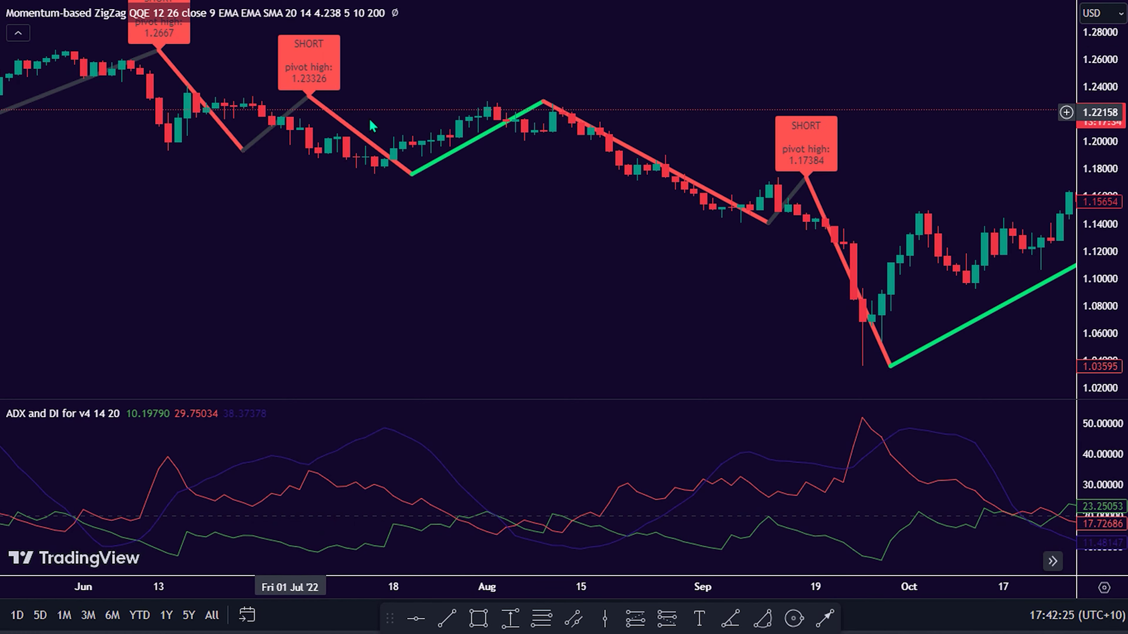
{"action": "left_click_drag", "start_coordinate": [894, 324], "coordinate": [564, 311]}
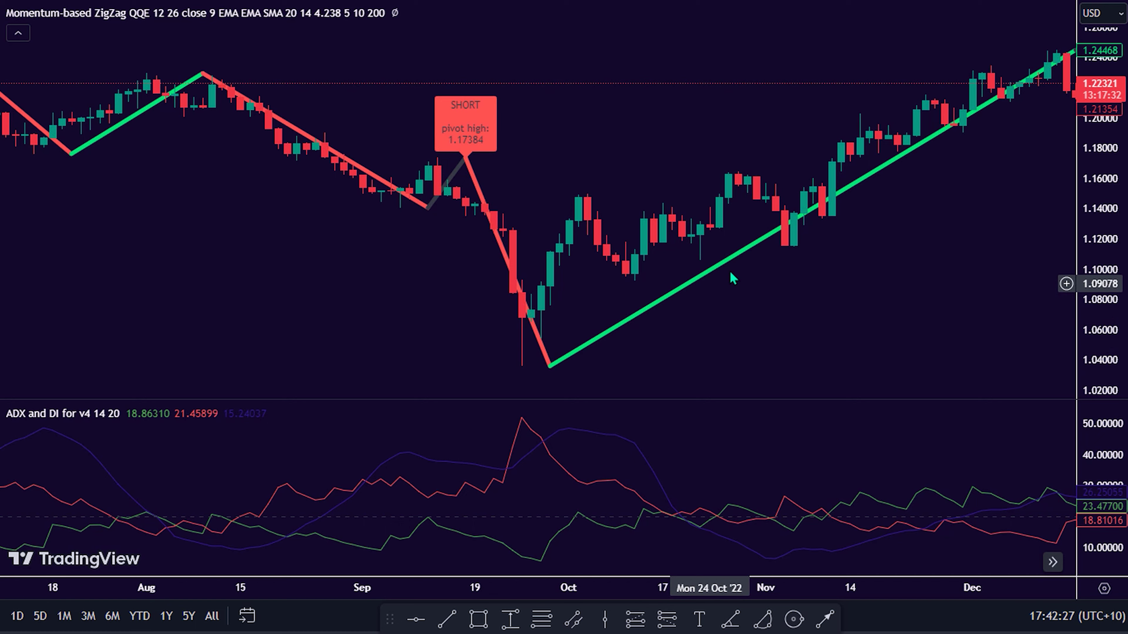
{"action": "left_click_drag", "start_coordinate": [852, 207], "coordinate": [613, 240]}
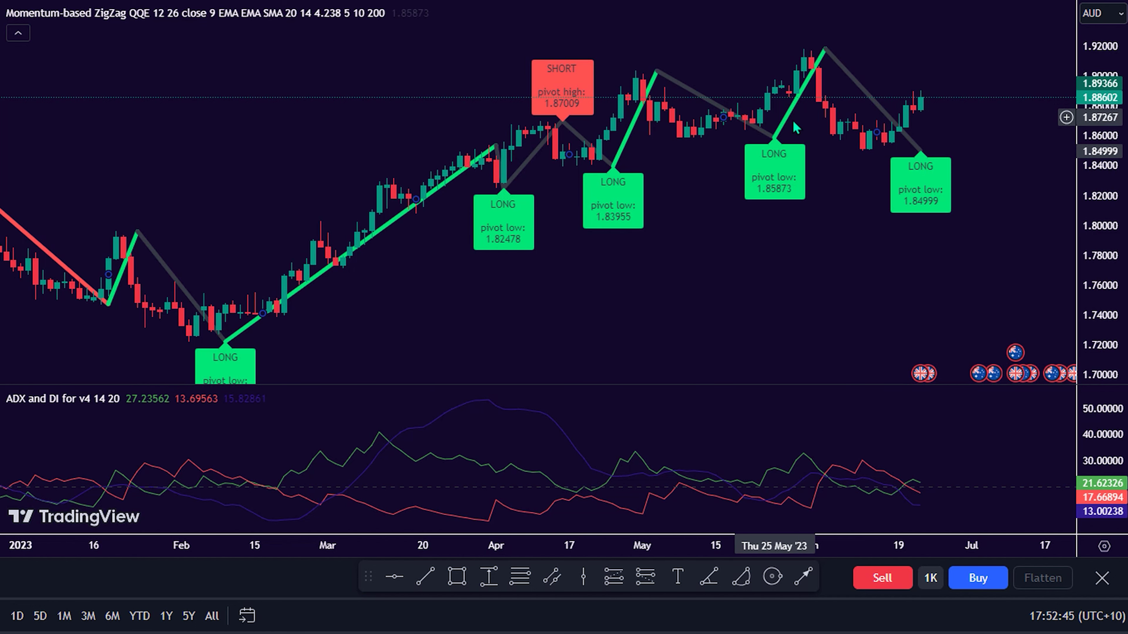
Draw a long position at the latest candle after the 1.84999 LONG signal, risk/reward 2.
{"action": "scroll", "coordinate": [872, 133], "scroll_direction": "up", "scroll_amount": 2}
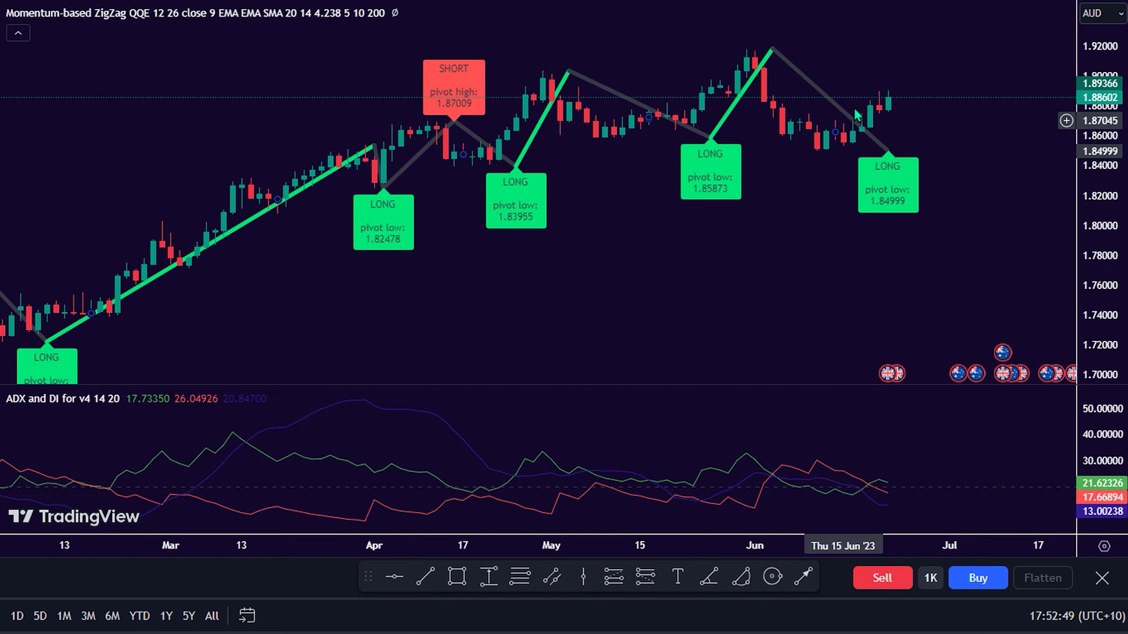
{"action": "scroll", "coordinate": [846, 111], "scroll_direction": "up", "scroll_amount": 2}
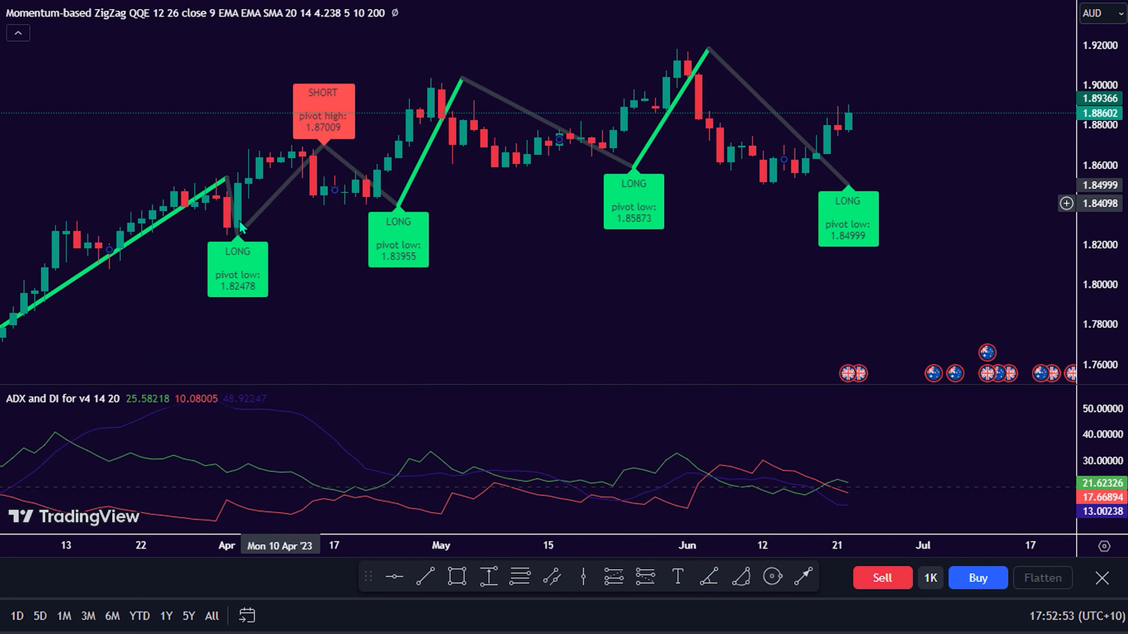
{"action": "scroll", "coordinate": [744, 169], "scroll_direction": "up", "scroll_amount": 1}
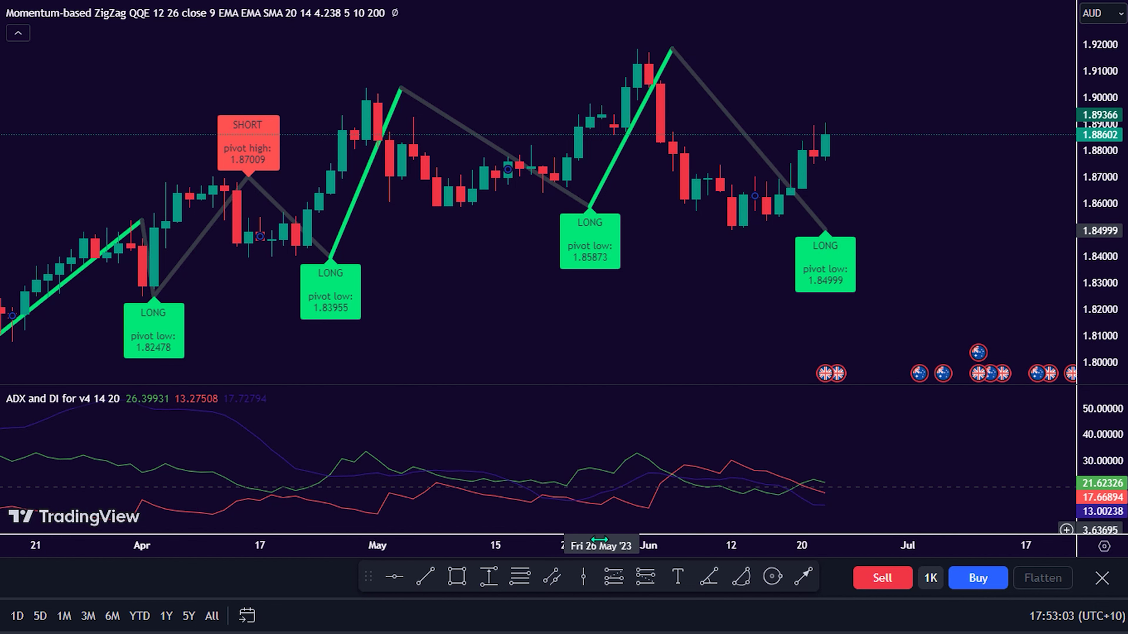
{"action": "left_click", "coordinate": [610, 578]}
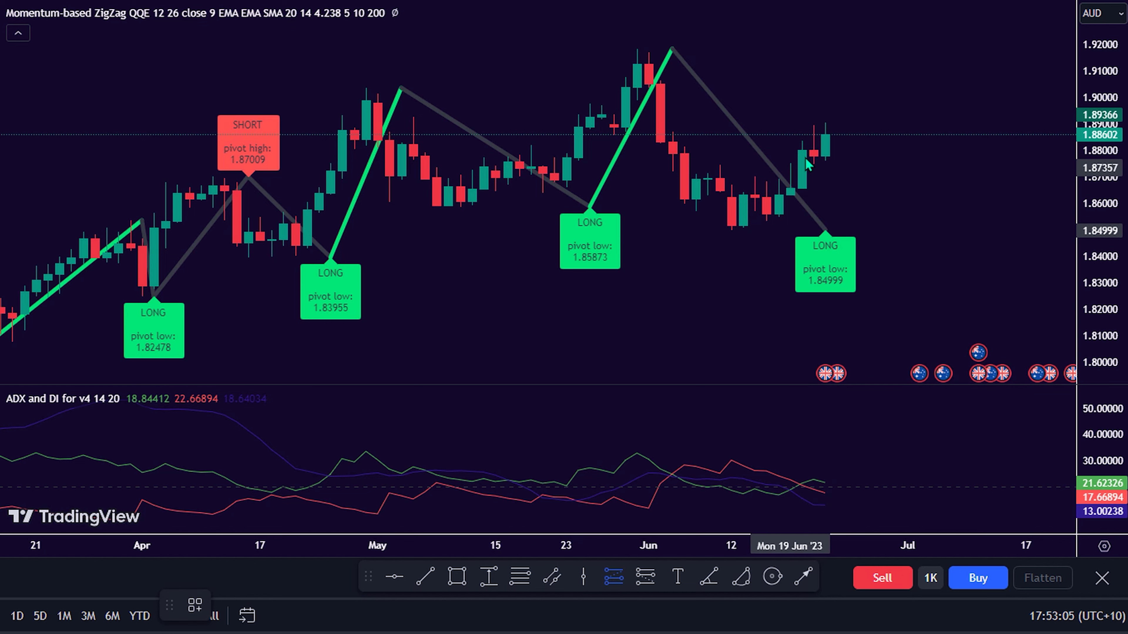
{"action": "left_click", "coordinate": [822, 134]}
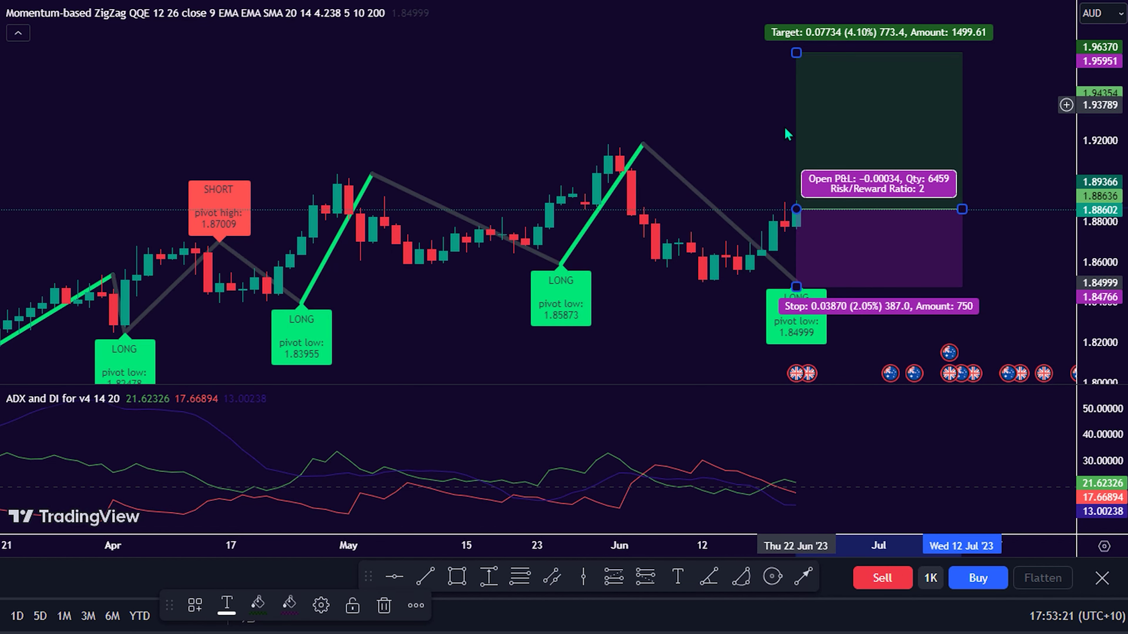
{"action": "left_click", "coordinate": [787, 135]}
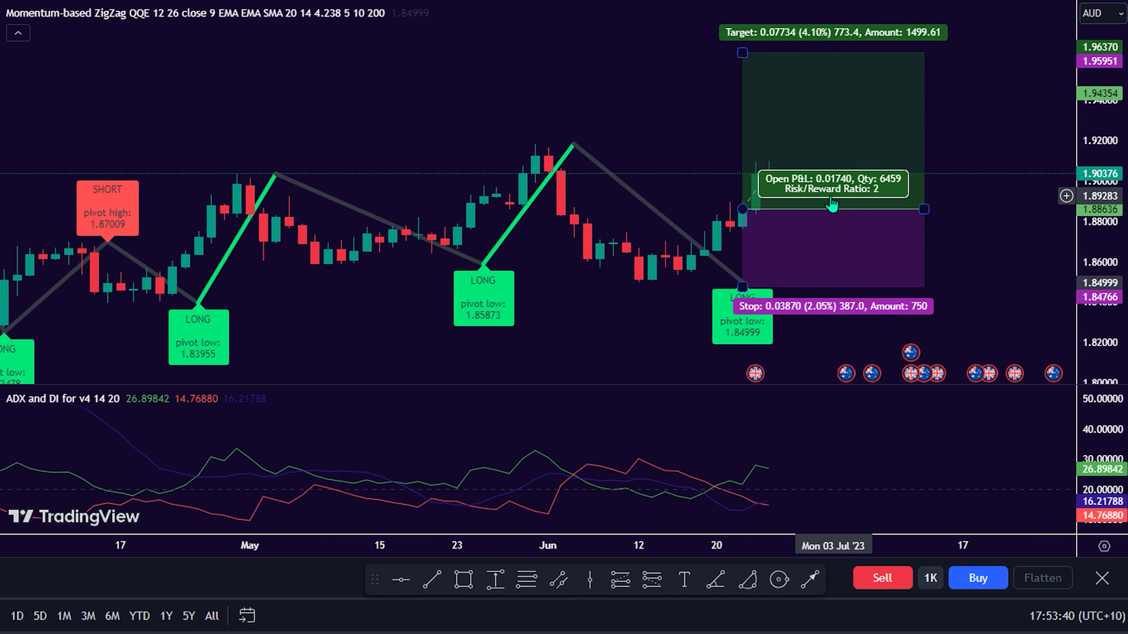
Stretch the long position box out to 18 Jul, then into early August.
{"action": "left_click", "coordinate": [922, 221]}
{"action": "left_click_drag", "start_coordinate": [897, 209], "coordinate": [954, 209]}
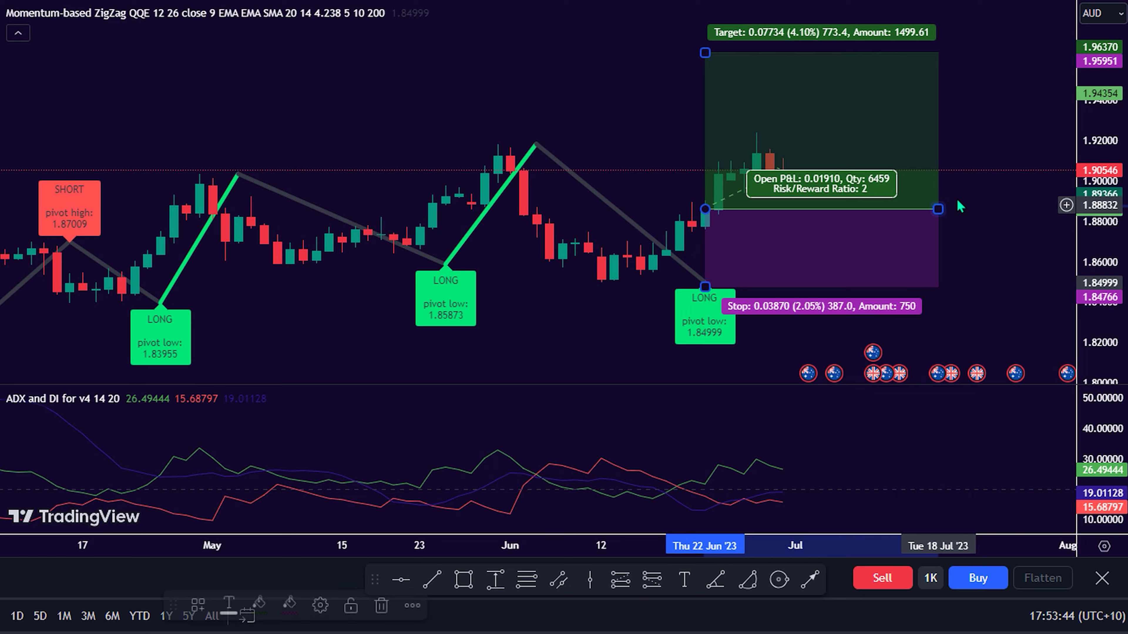
{"action": "scroll", "coordinate": [997, 205], "scroll_direction": "down", "scroll_amount": 3}
{"action": "left_click_drag", "start_coordinate": [863, 209], "coordinate": [1019, 209]}
{"action": "scroll", "coordinate": [952, 195], "scroll_direction": "down", "scroll_amount": 2}
{"action": "scroll", "coordinate": [952, 195], "scroll_direction": "down", "scroll_amount": 3}
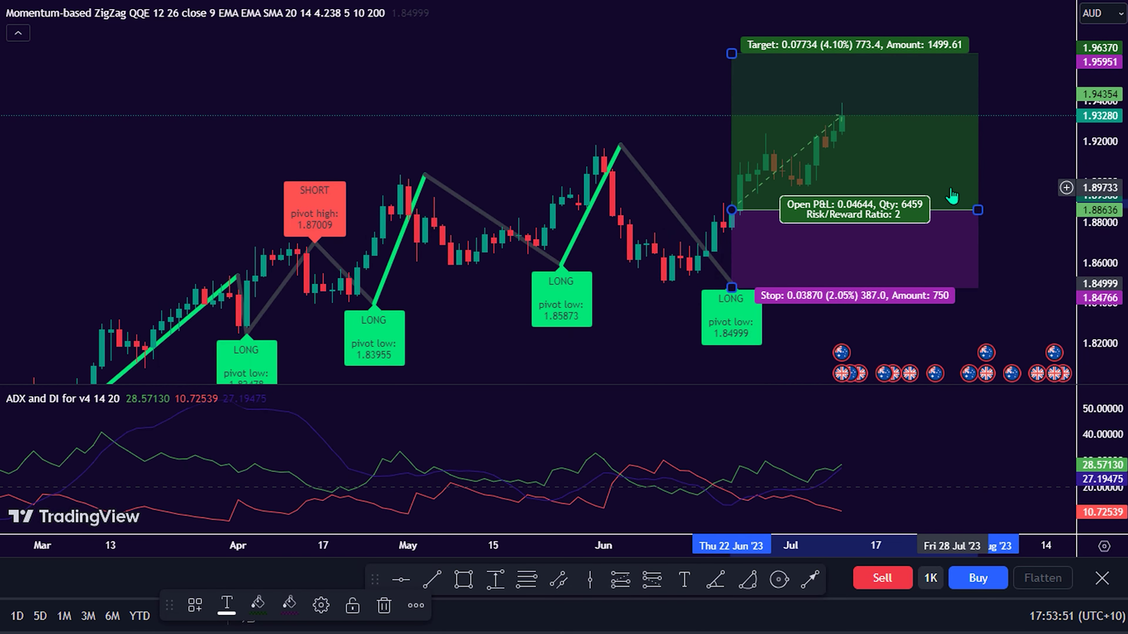
{"action": "scroll", "coordinate": [1026, 182], "scroll_direction": "up", "scroll_amount": 3}
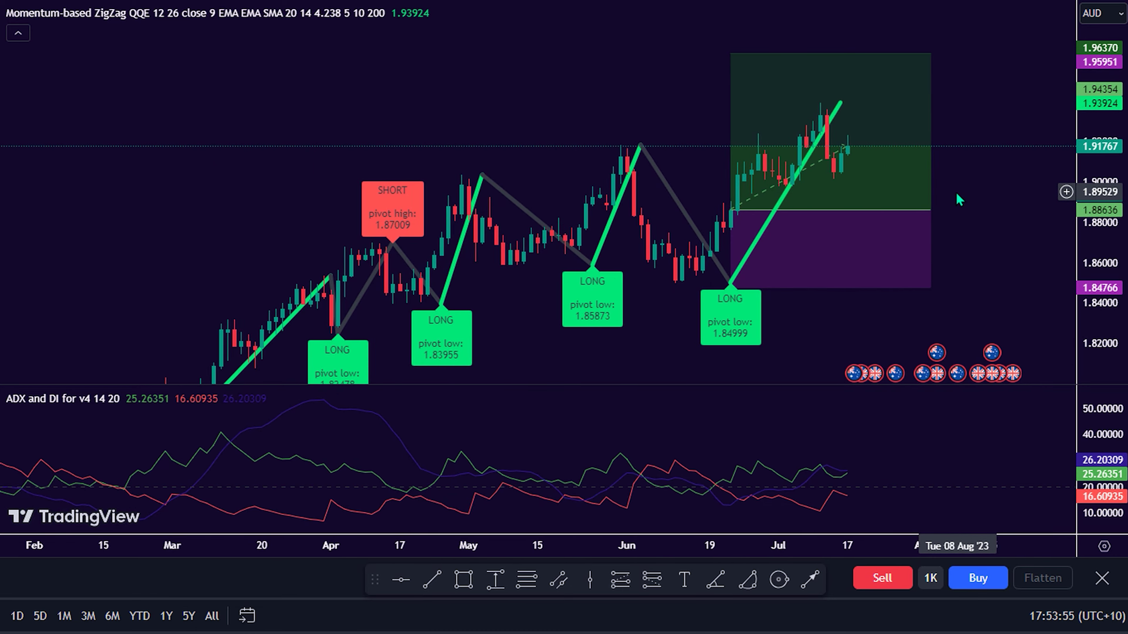
Extend the long position further to 25 Aug and select it to show its details.
{"action": "left_click_drag", "start_coordinate": [868, 208], "coordinate": [990, 206]}
{"action": "scroll", "coordinate": [986, 208], "scroll_direction": "down", "scroll_amount": 2}
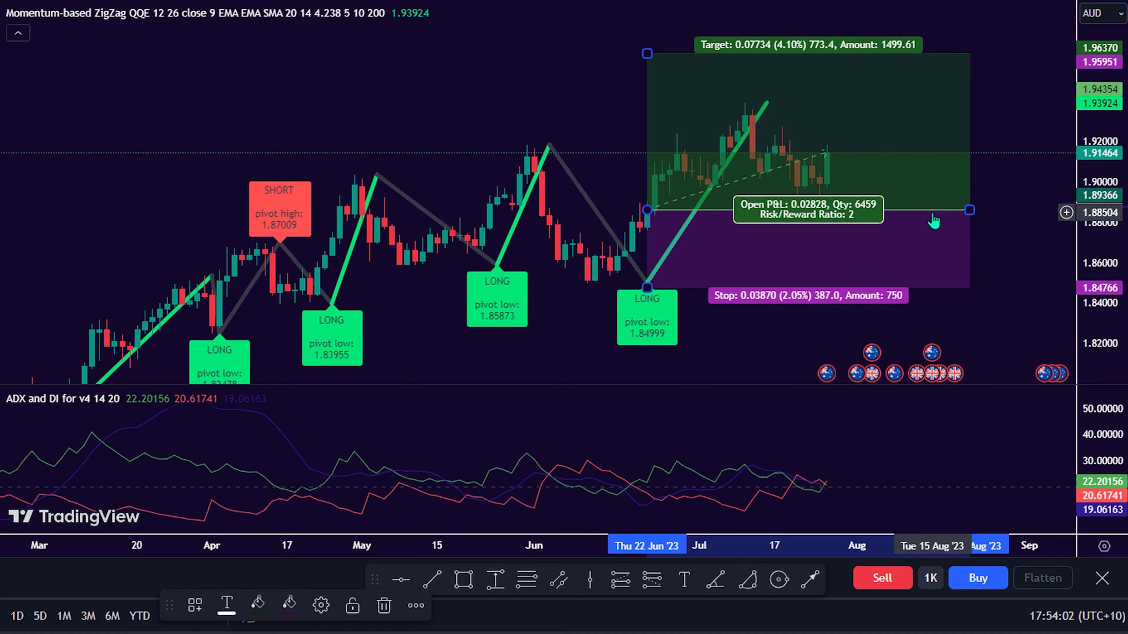
{"action": "left_click_drag", "start_coordinate": [947, 210], "coordinate": [990, 209]}
{"action": "scroll", "coordinate": [824, 131], "scroll_direction": "down", "scroll_amount": 2}
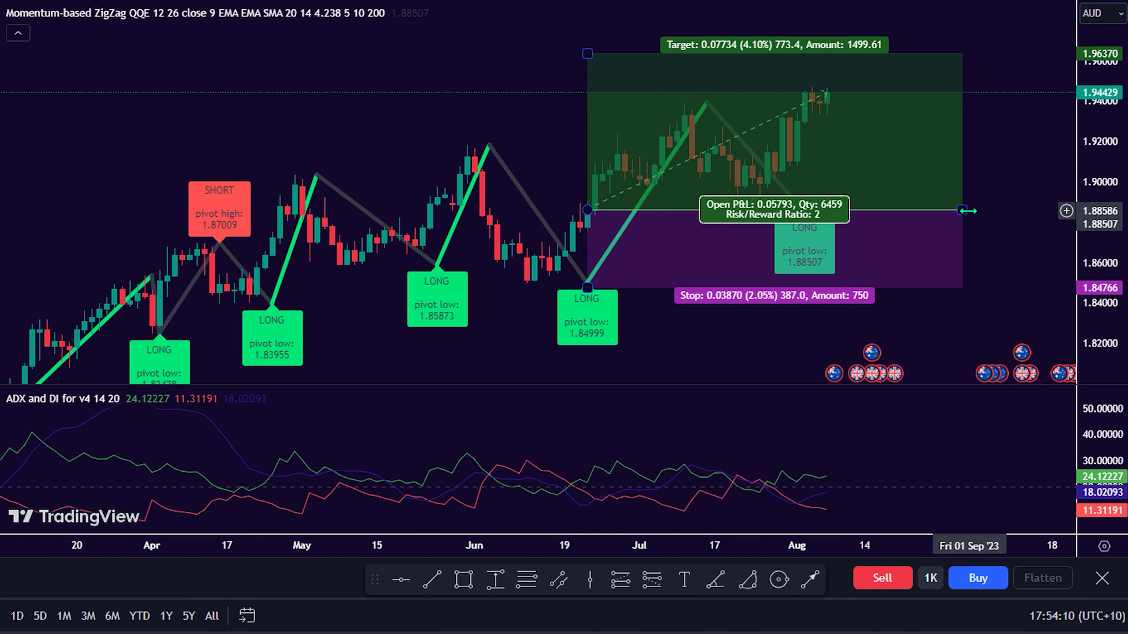
{"action": "left_click", "coordinate": [953, 189]}
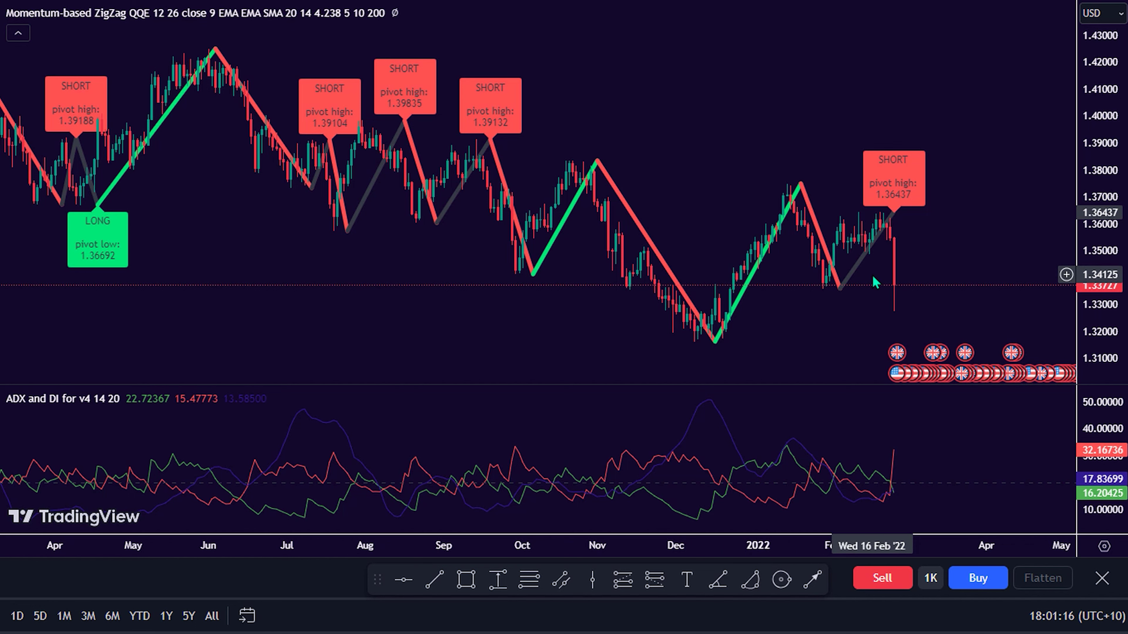
Place a short position at the latest candle, raising its stop to 1.36541 above the pivot high.
{"action": "scroll", "coordinate": [874, 283], "scroll_direction": "up", "scroll_amount": 2}
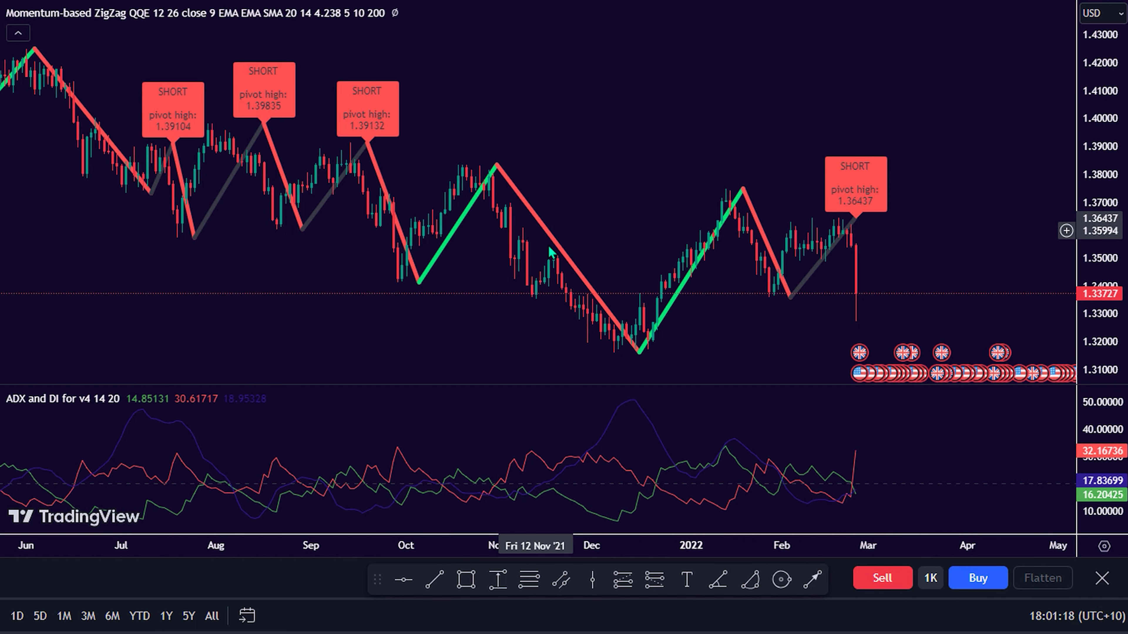
{"action": "scroll", "coordinate": [660, 304], "scroll_direction": "up", "scroll_amount": 1}
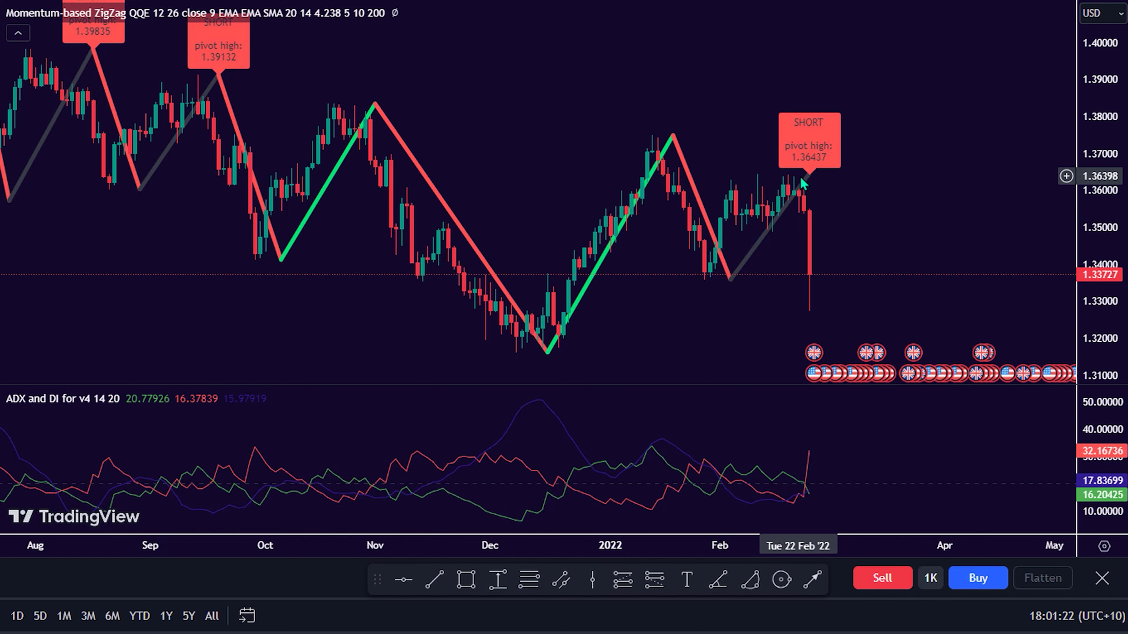
{"action": "scroll", "coordinate": [803, 185], "scroll_direction": "up", "scroll_amount": 1}
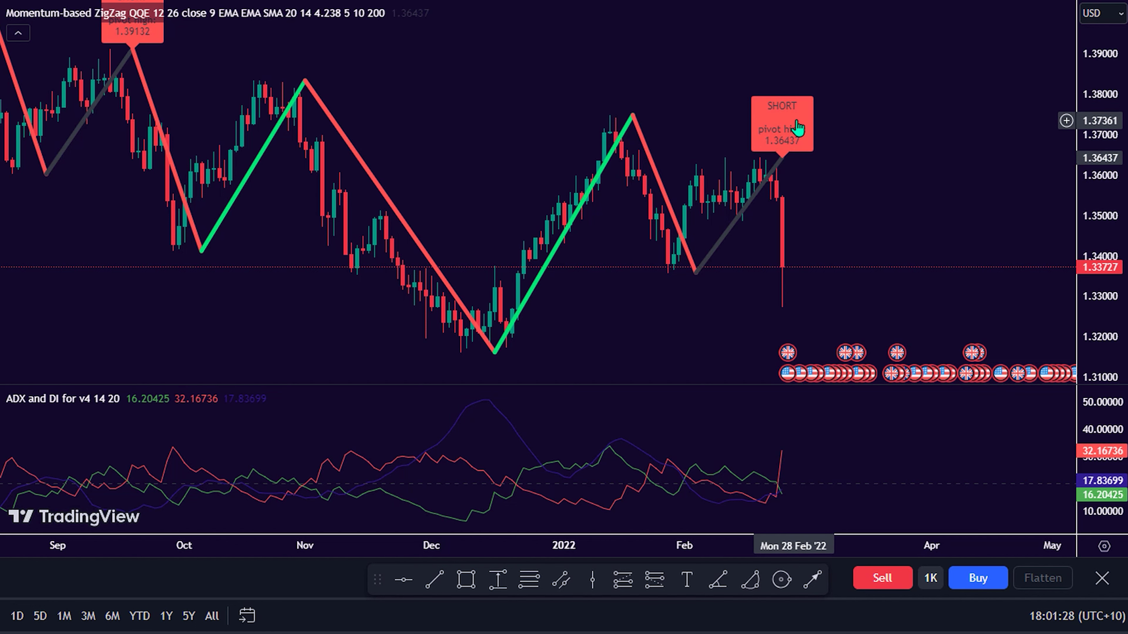
{"action": "left_click", "coordinate": [653, 579]}
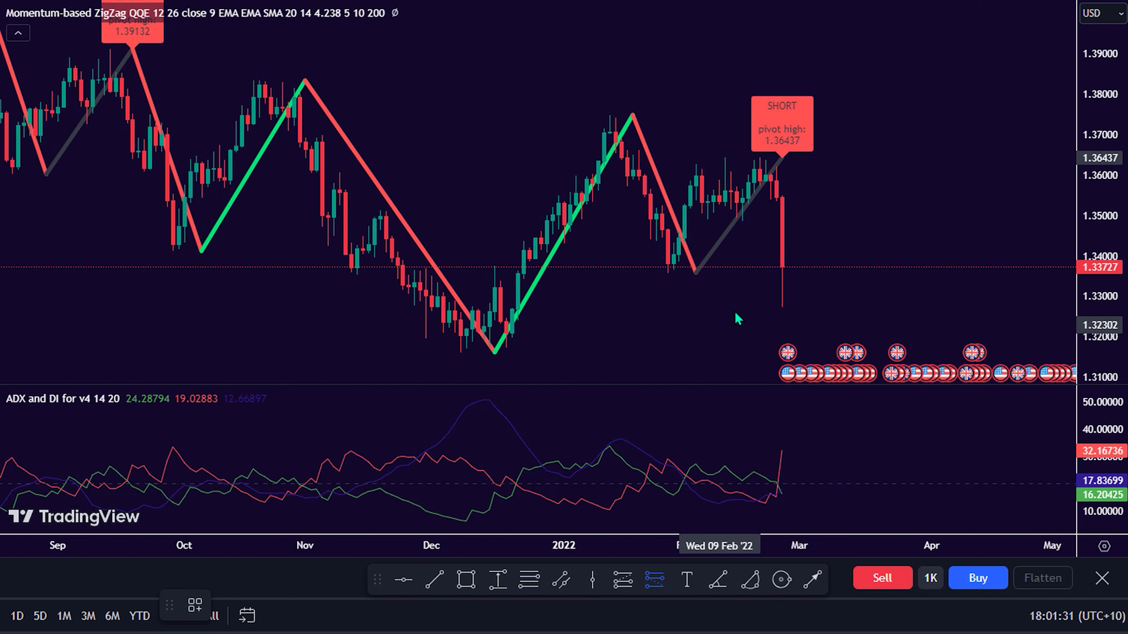
{"action": "left_click", "coordinate": [782, 266]}
{"action": "left_click_drag", "start_coordinate": [781, 204], "coordinate": [782, 154]}
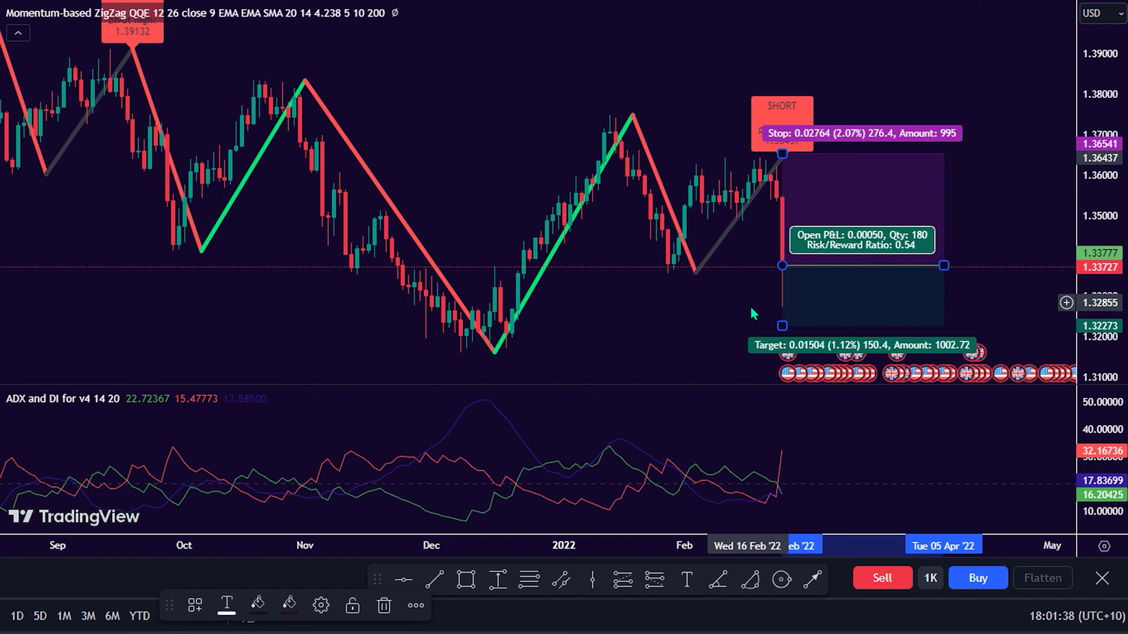
Deselect the short position so replay can add candles into March.
{"action": "left_click", "coordinate": [766, 475]}
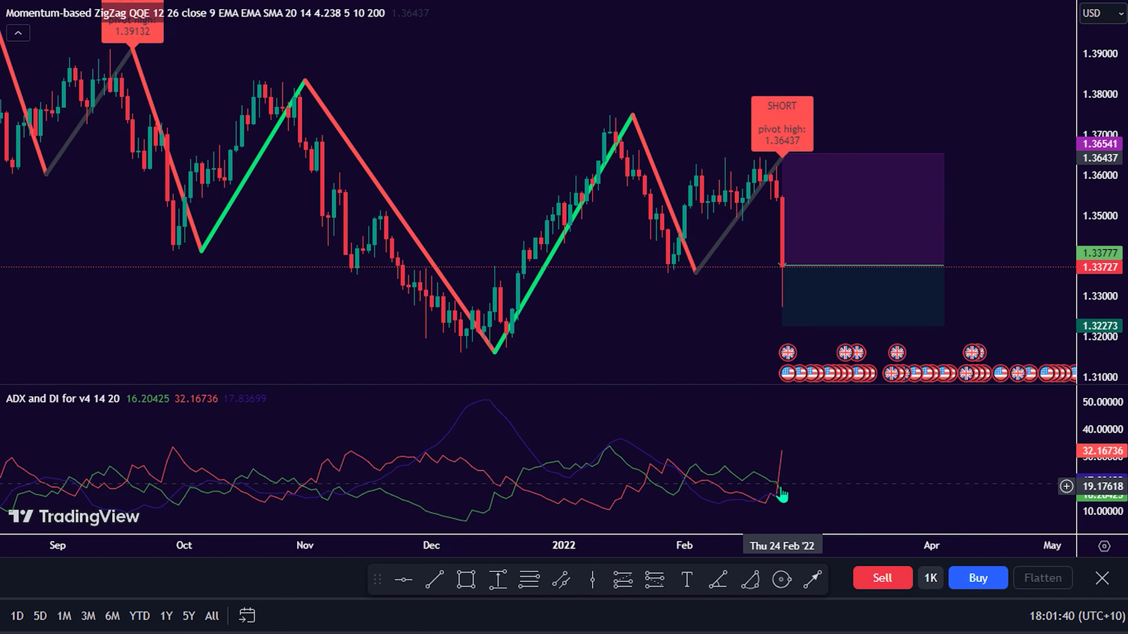